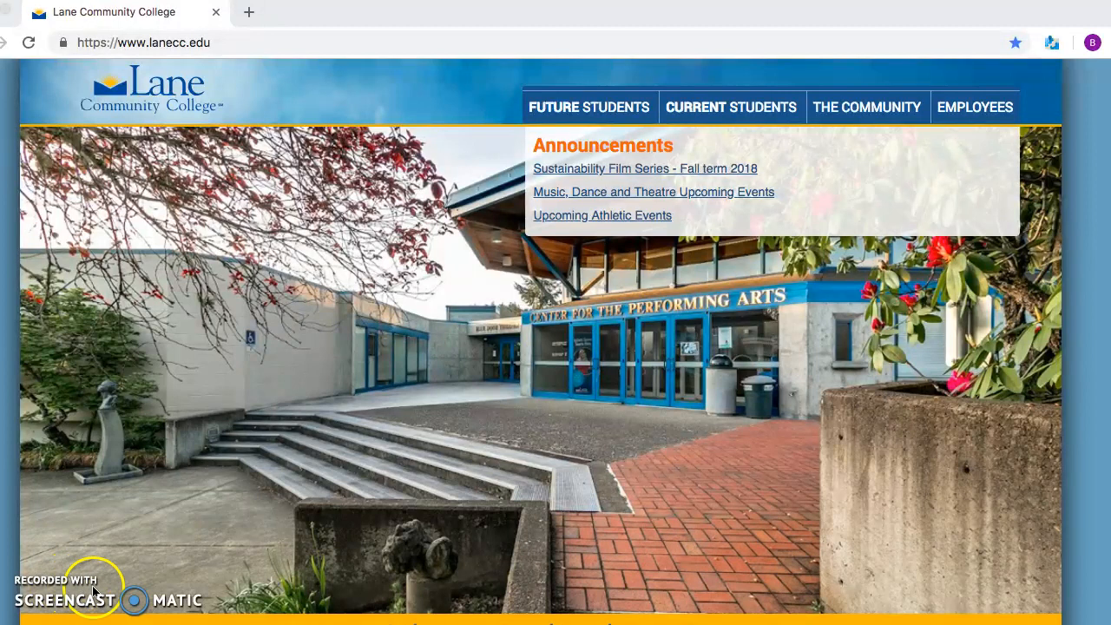
# - Open the Library site from the Lane Community College home page
pyautogui.scroll(-1, 416, 516)
pyautogui.scroll(-5, 415, 516)
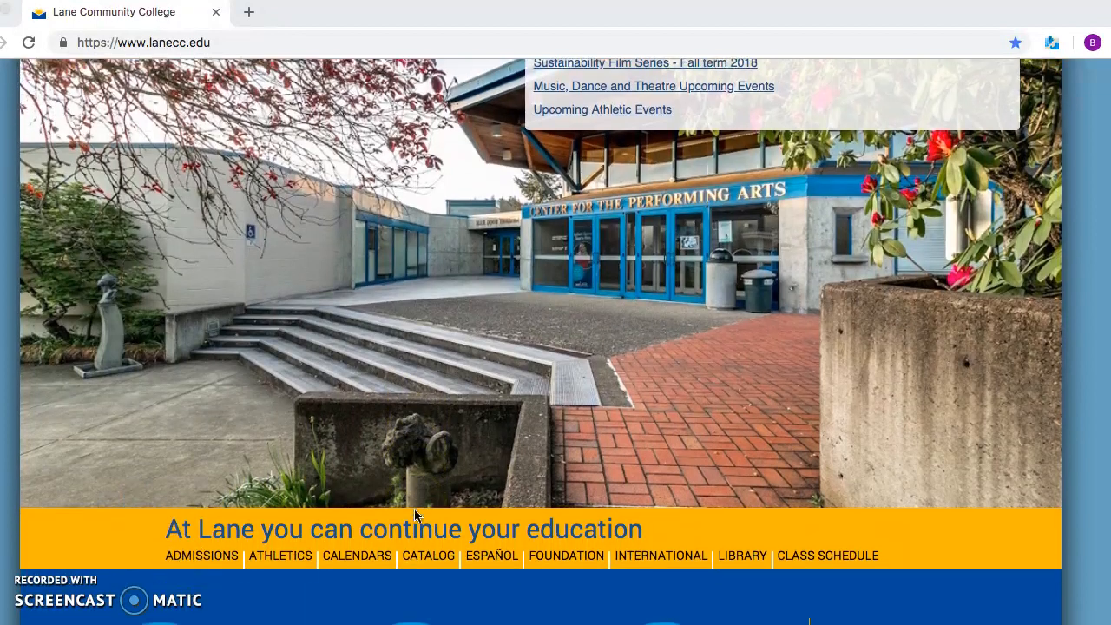
pyautogui.click(738, 537)
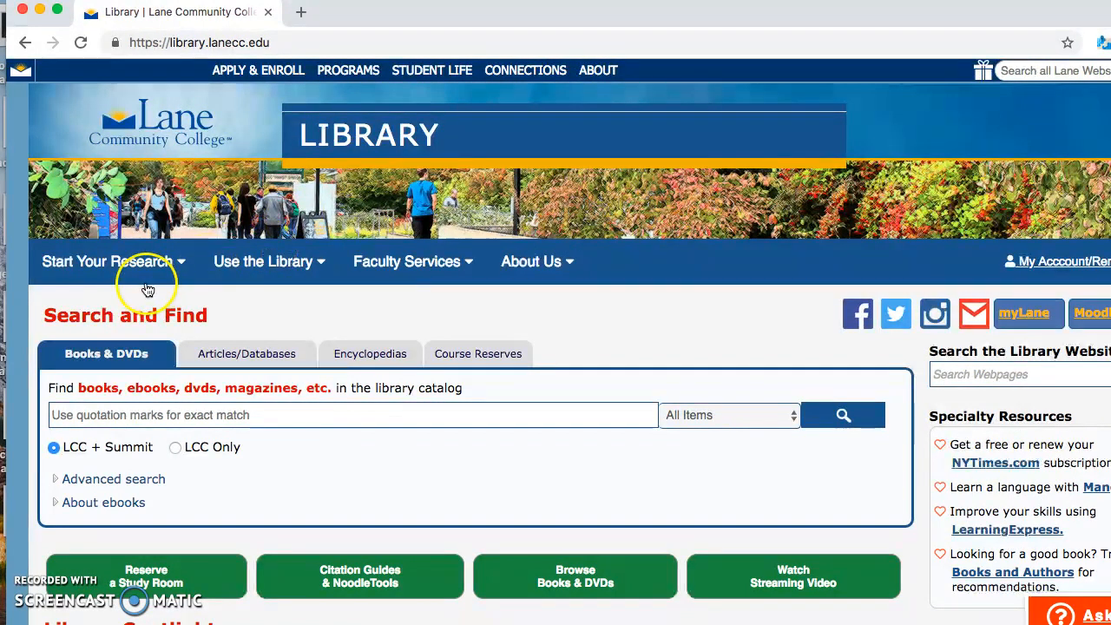
# - Open the library's Citation Guides & NoodleTools page from its research resources
pyautogui.click(113, 266)
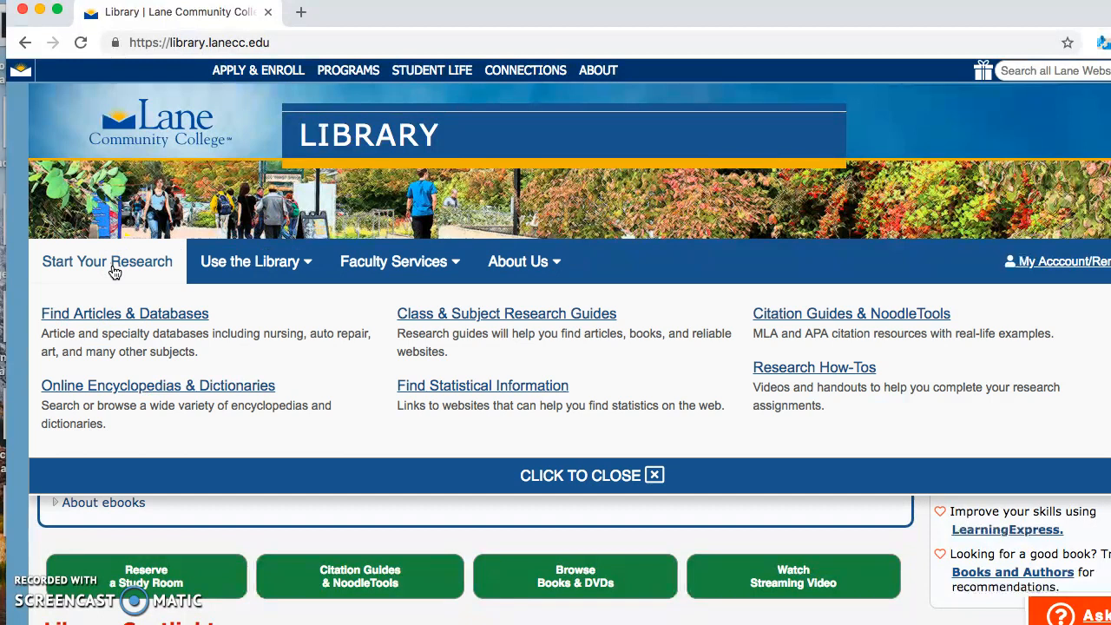
pyautogui.click(111, 318)
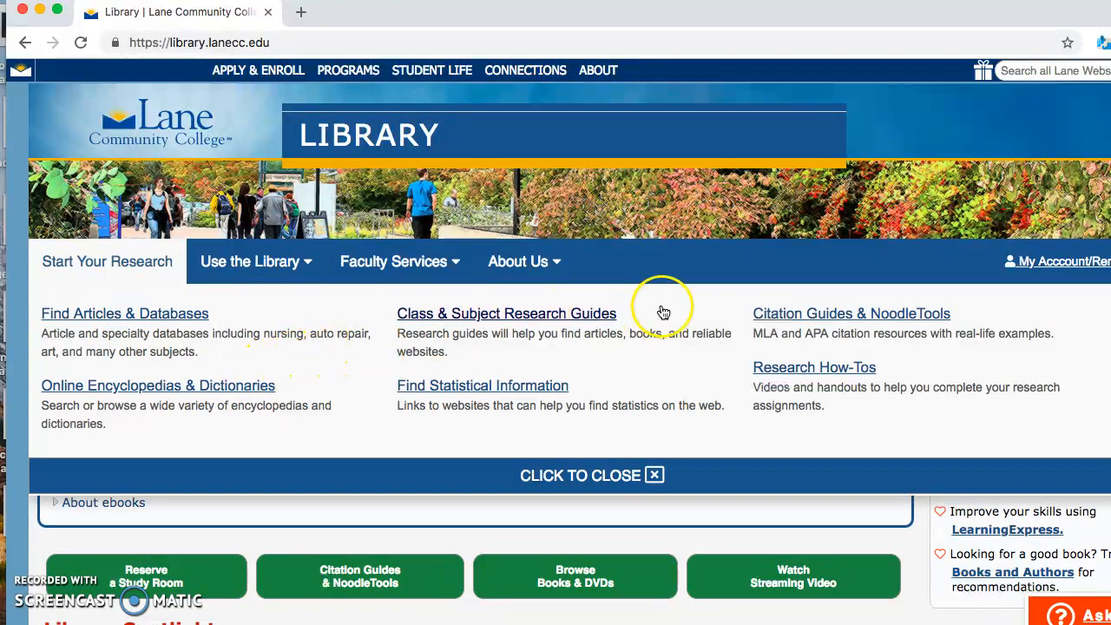
pyautogui.click(793, 317)
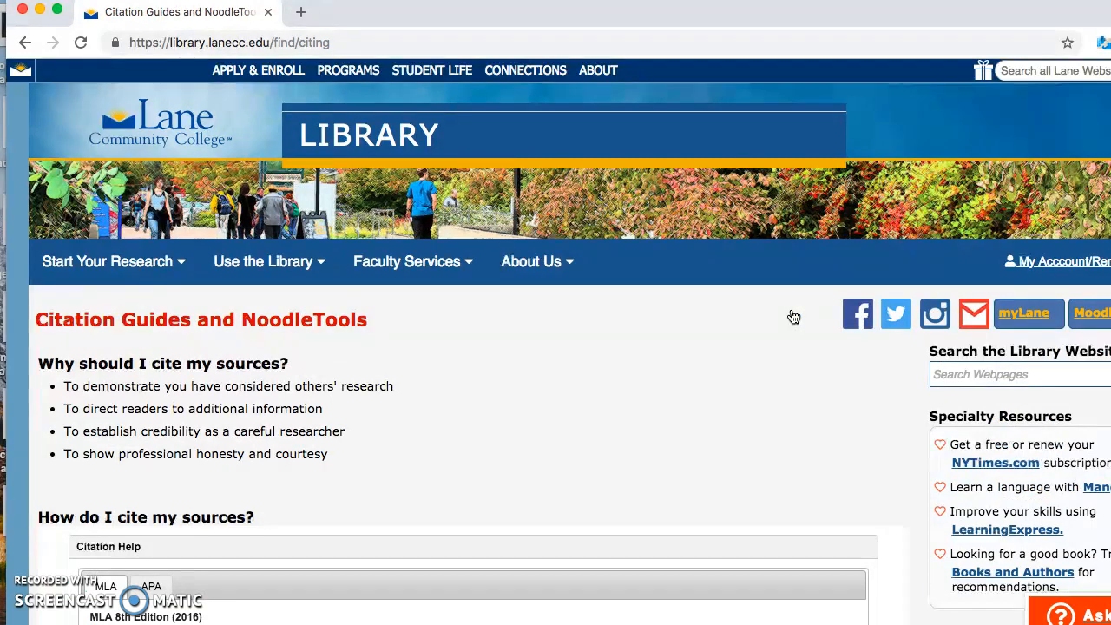
# - Open the NoodleTools information page from the MLA citation help section
pyautogui.scroll(-3, 523, 439)
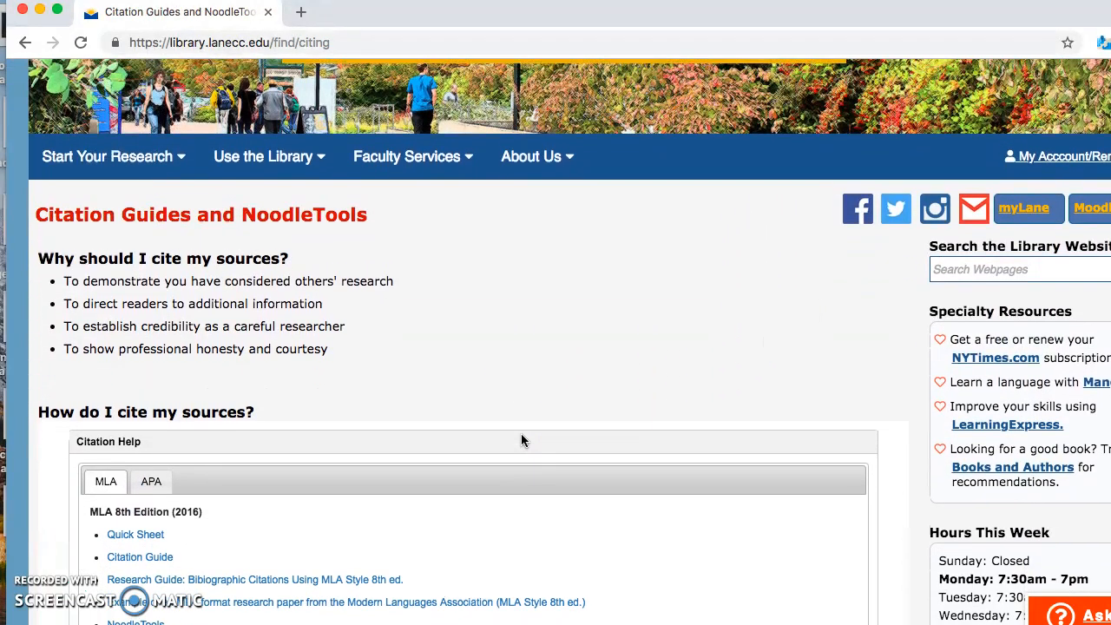
pyautogui.scroll(-4, 521, 441)
pyautogui.scroll(-2, 521, 434)
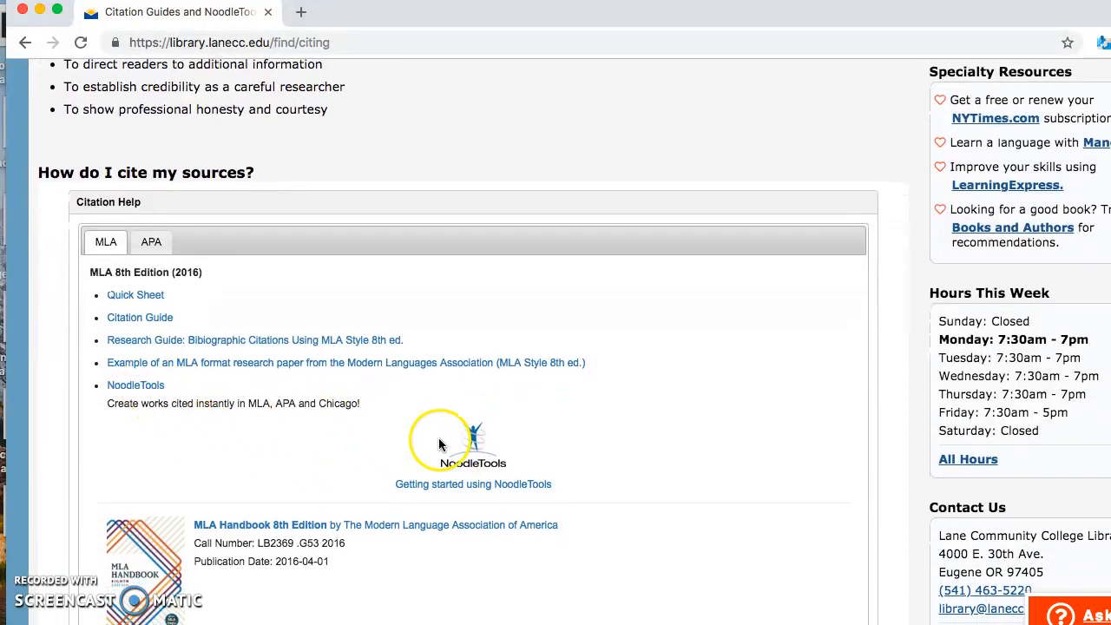
pyautogui.click(475, 451)
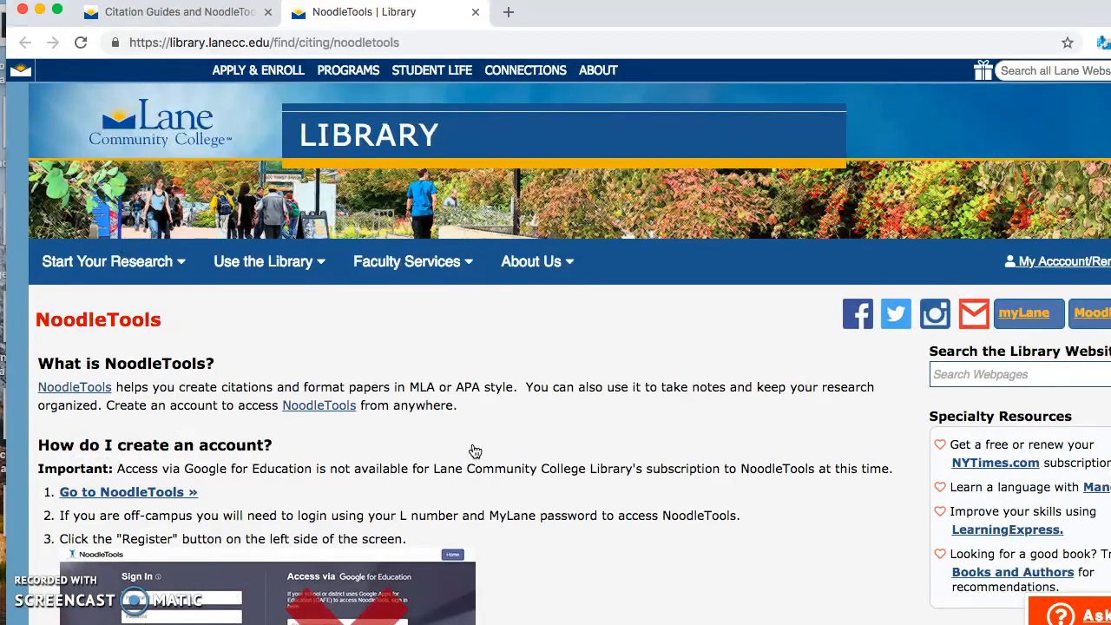
# - Go to NoodleTools from the account creation instructions
pyautogui.scroll(-3, 475, 450)
pyautogui.scroll(-2, 475, 451)
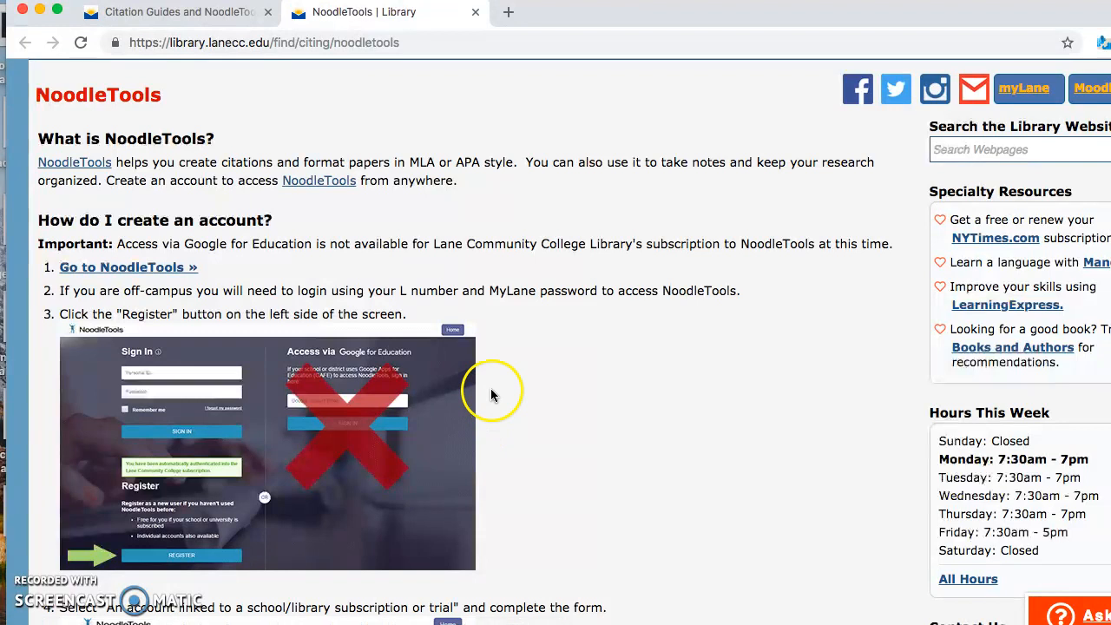
pyautogui.click(154, 271)
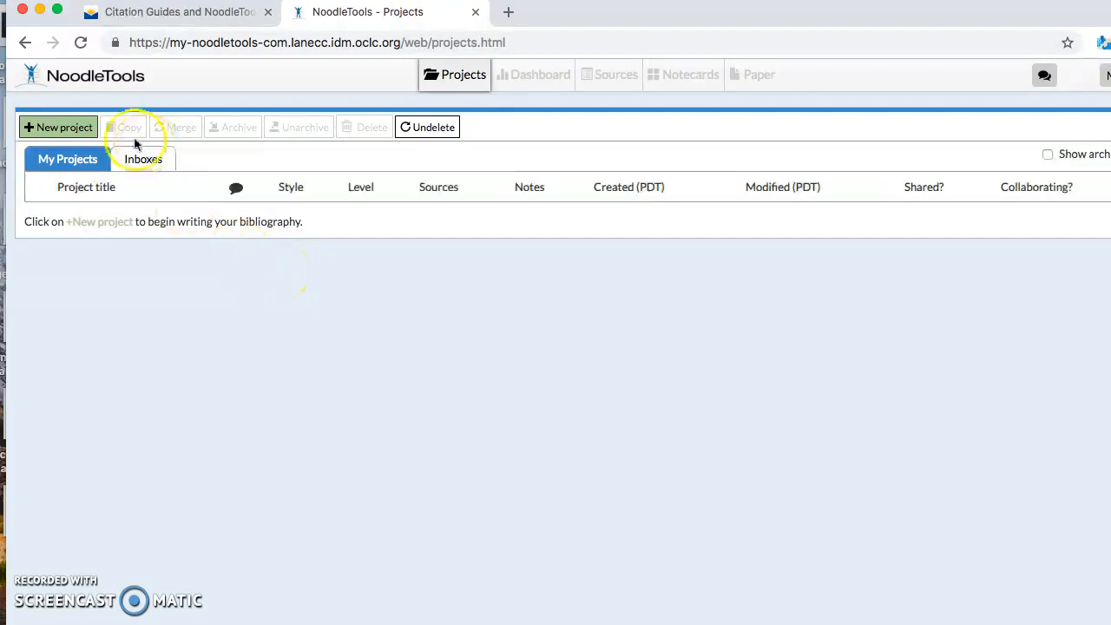
# - Create a new project titled "Social Media" with MLA citation style and the Advanced citation level
pyautogui.click(73, 131)
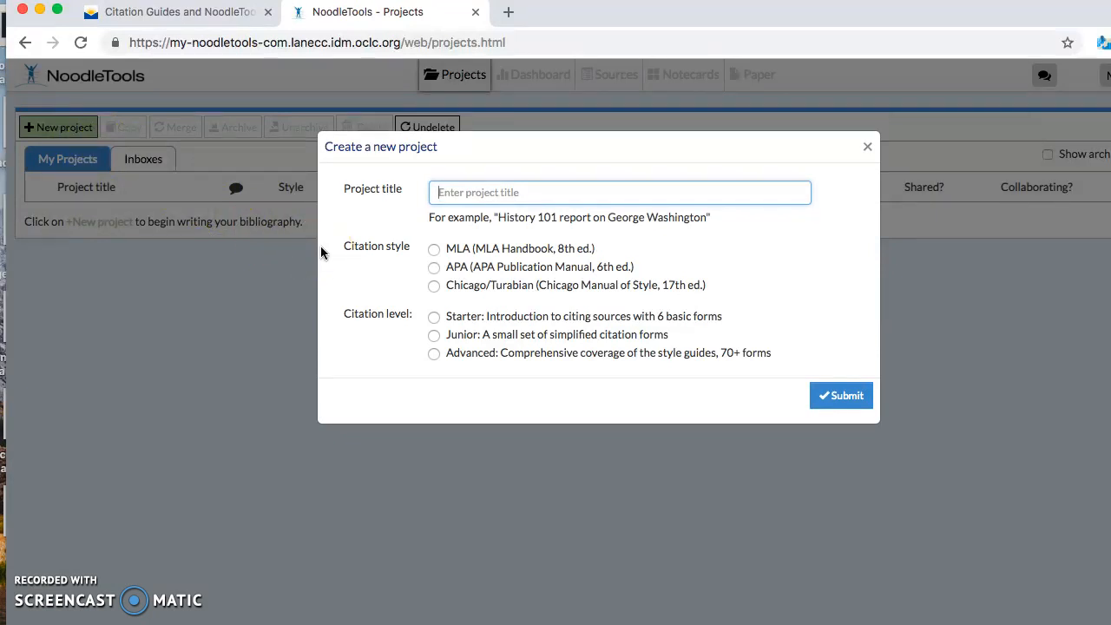
pyautogui.write('Social Media')
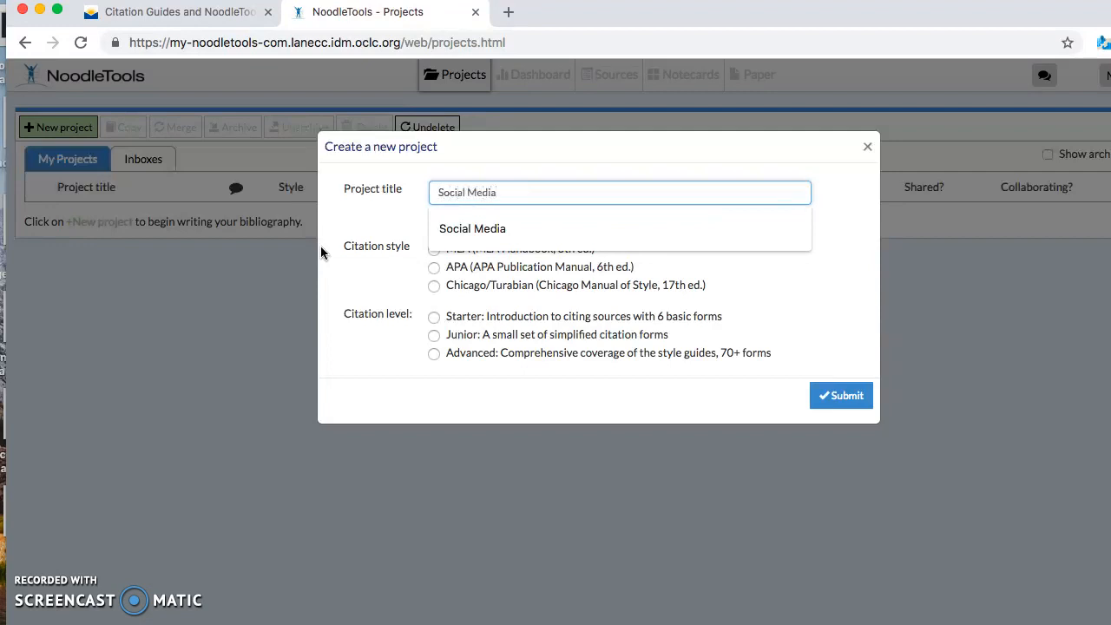
pyautogui.click(379, 280)
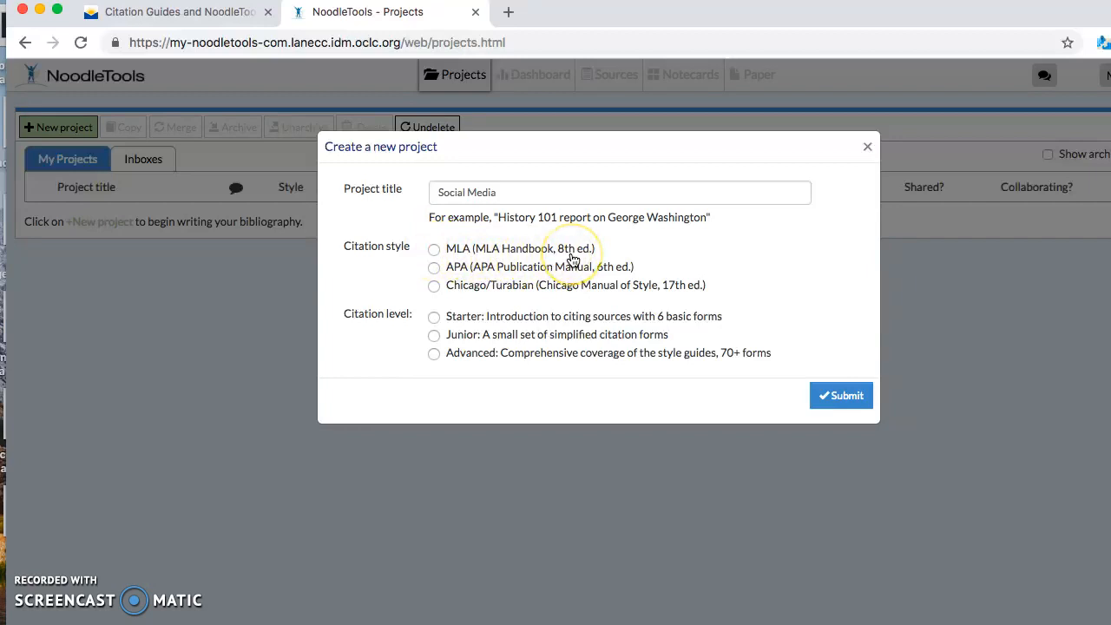
pyautogui.click(434, 251)
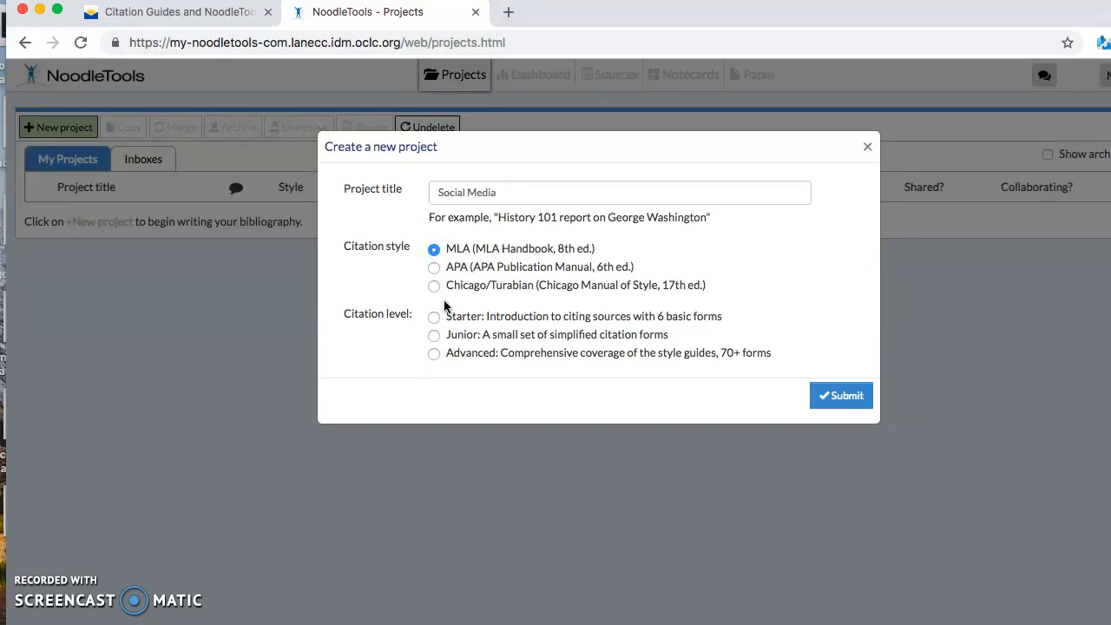
pyautogui.click(434, 354)
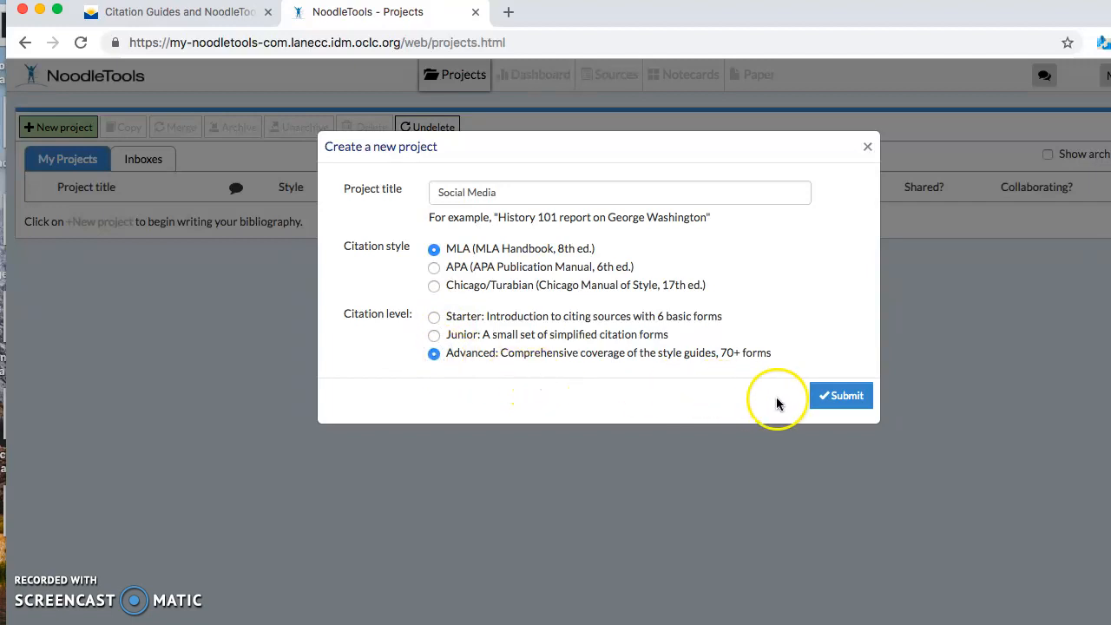
pyautogui.click(844, 399)
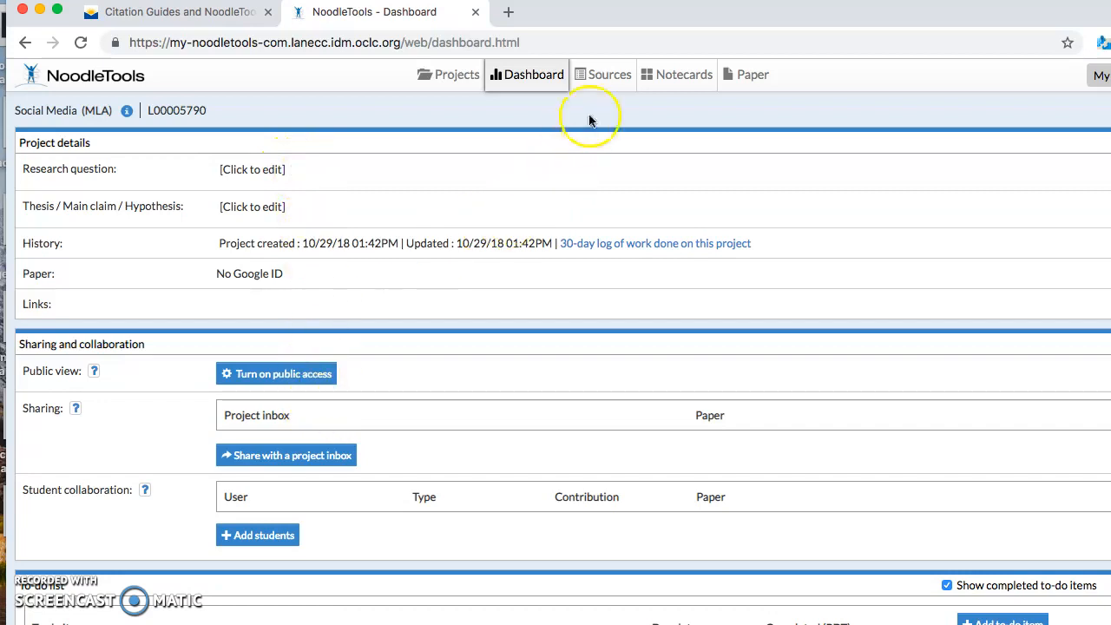
# - Start a new citation in the project's sources for a print magazine article
pyautogui.click(609, 83)
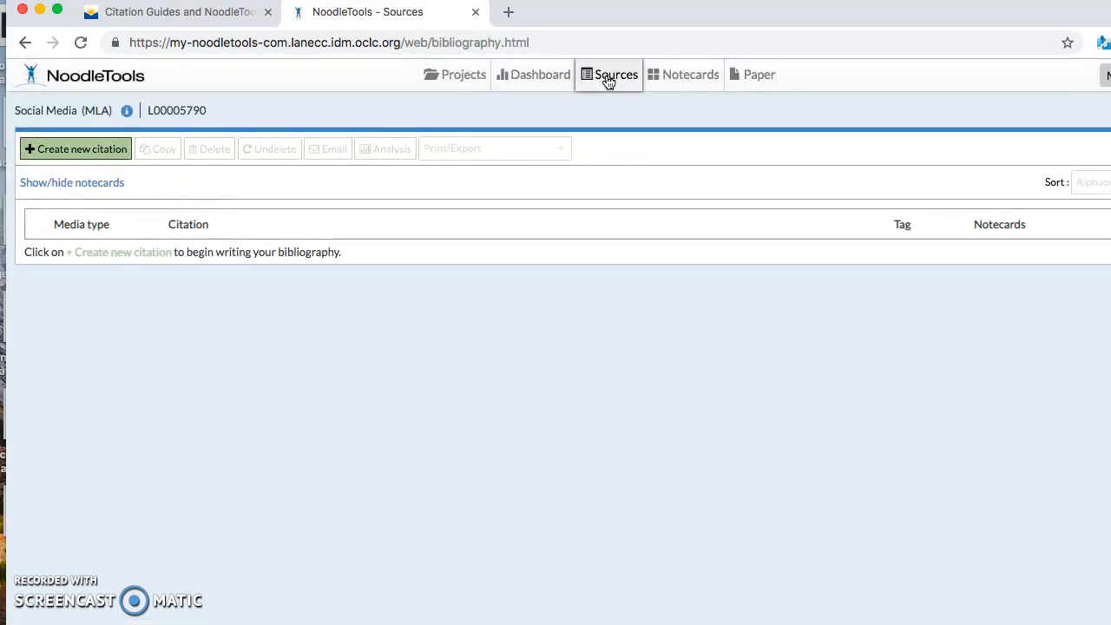
pyautogui.click(97, 158)
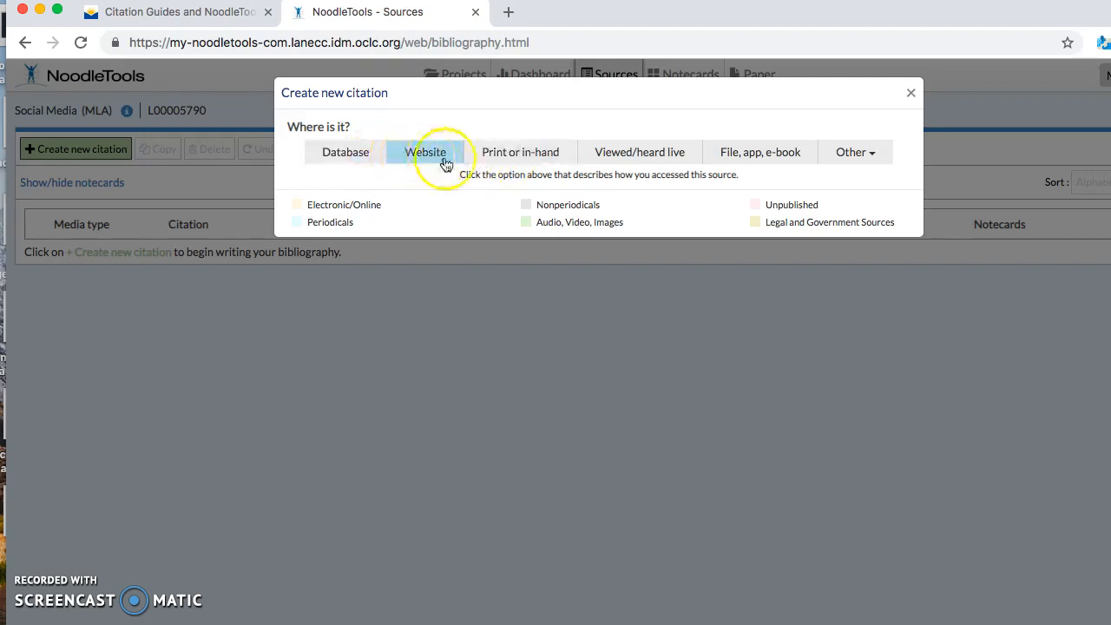
pyautogui.click(504, 158)
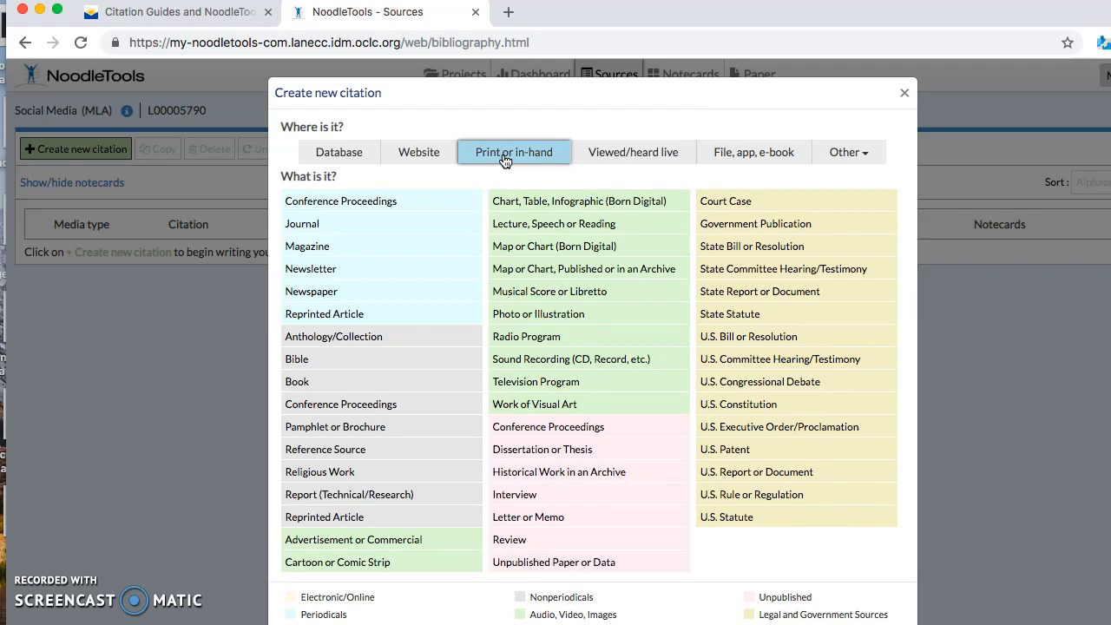
pyautogui.click(320, 248)
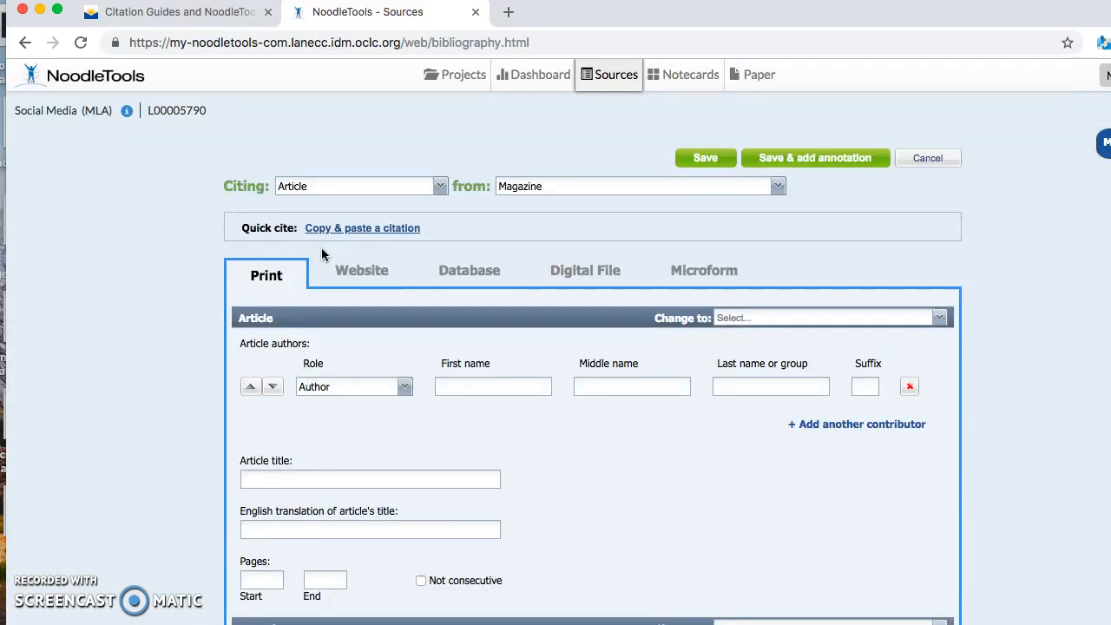
pyautogui.click(343, 300)
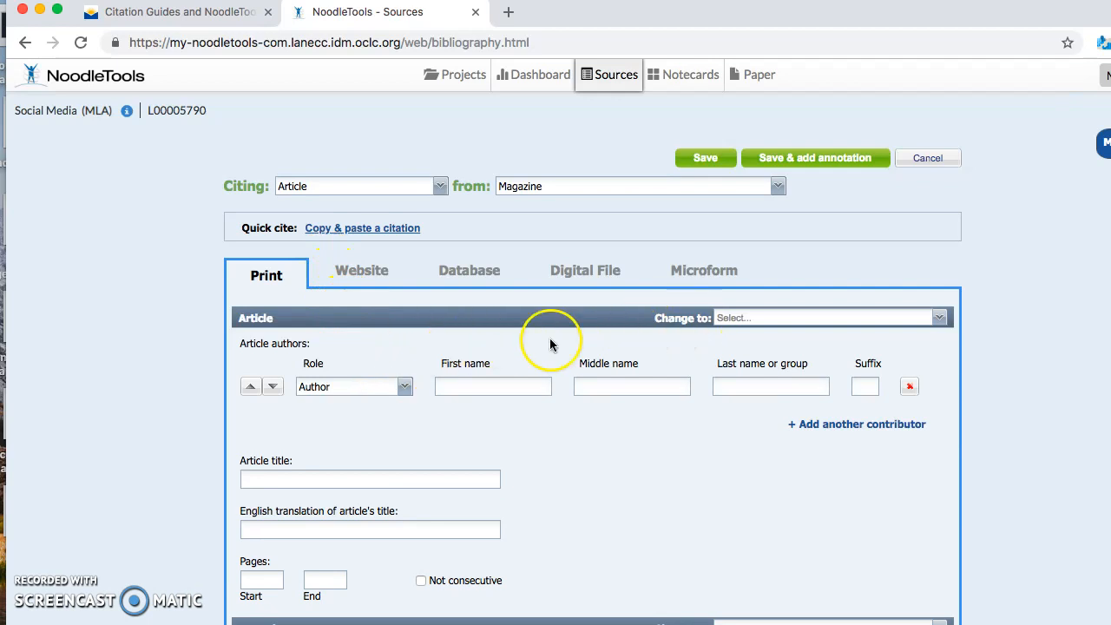
# - Enter the article author's first and last name in the citation form
pyautogui.click(449, 391)
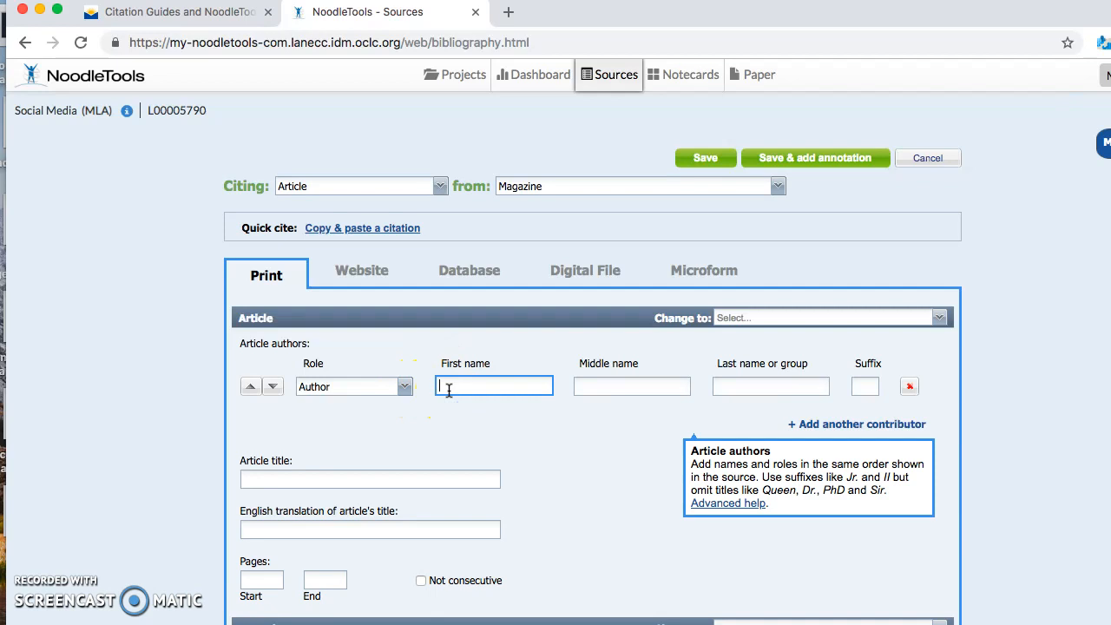
pyautogui.write('River')
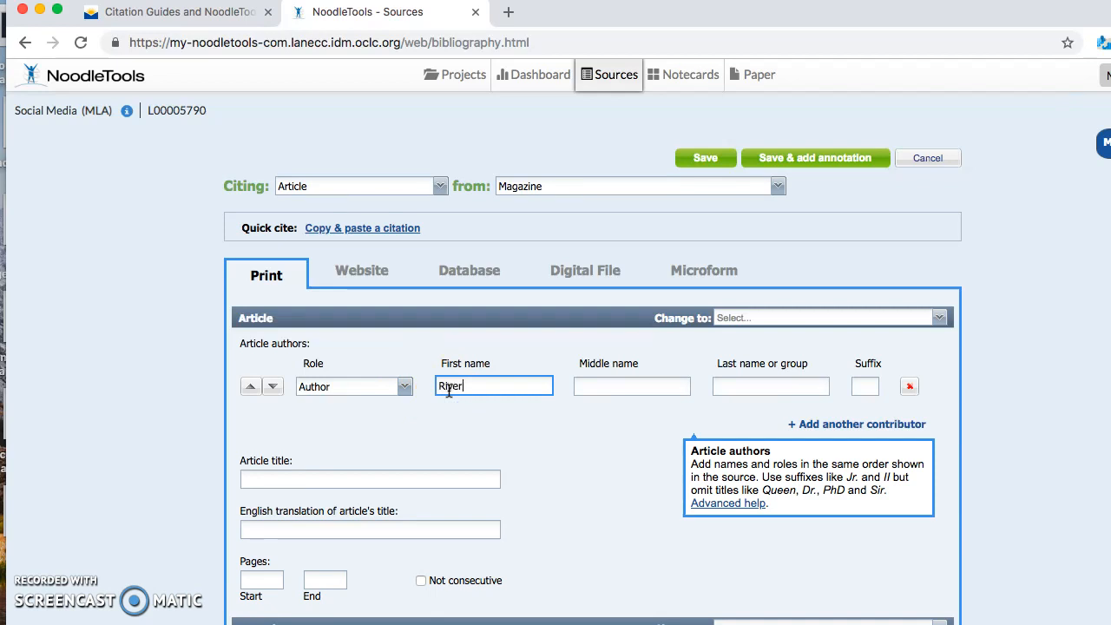
pyautogui.click(730, 388)
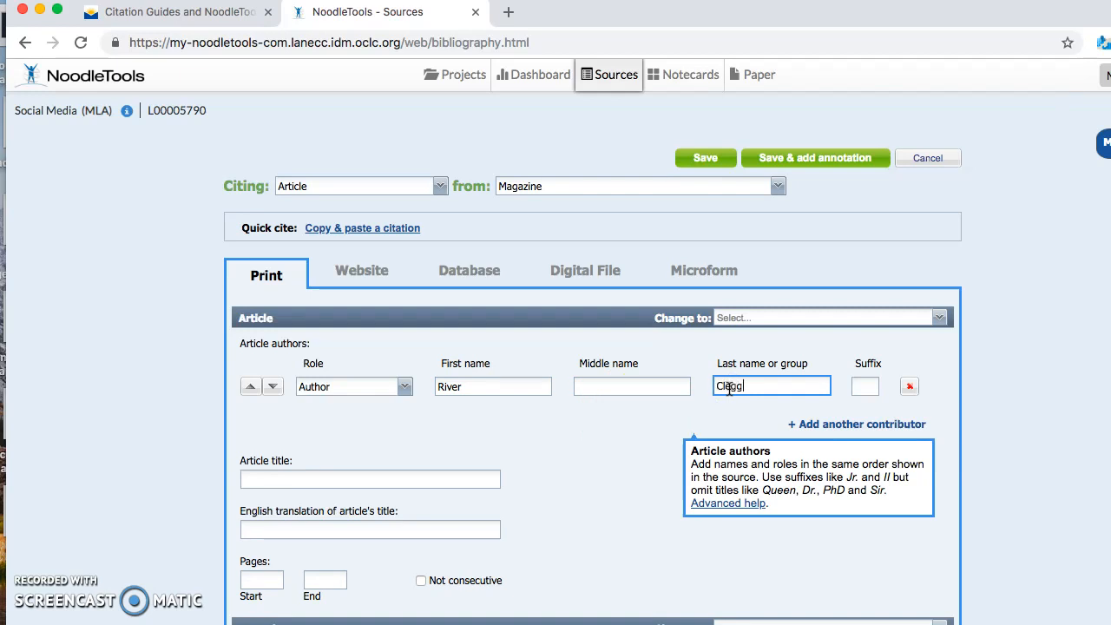
# - Enter "New Social-Media User Guidelines" as the article title
pyautogui.click(293, 482)
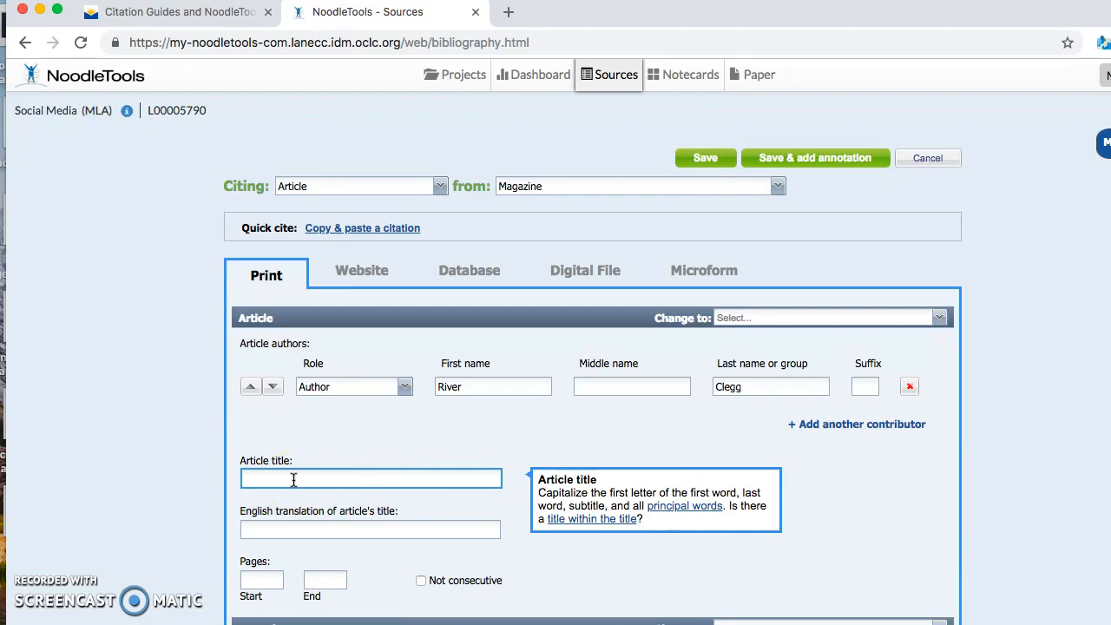
pyautogui.write('N')
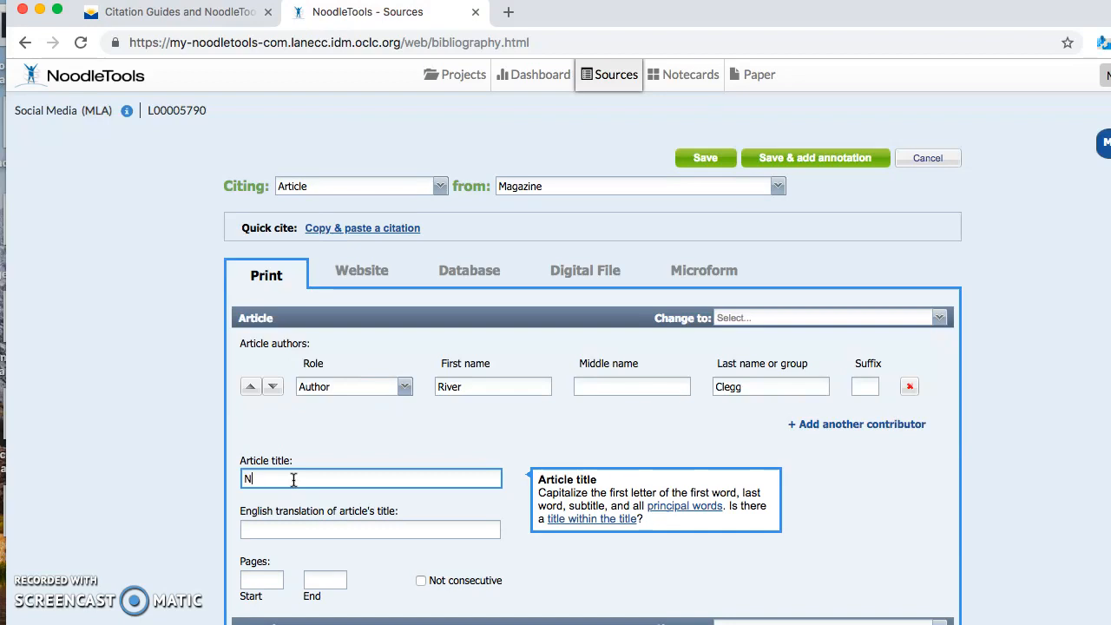
pyautogui.write('ew Social')
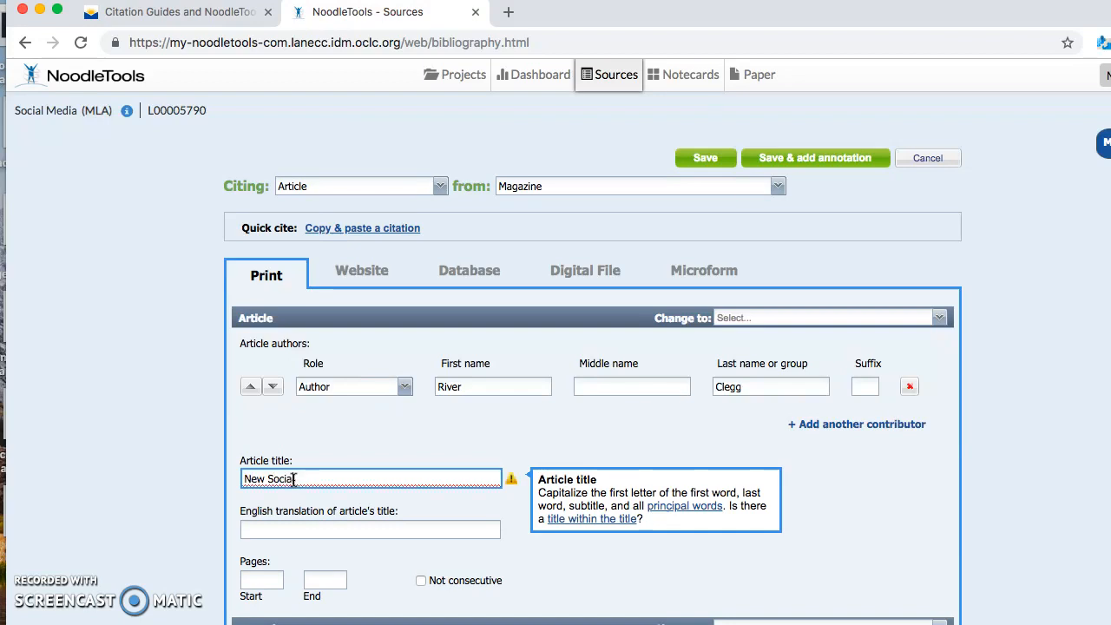
pyautogui.write(' Medi')
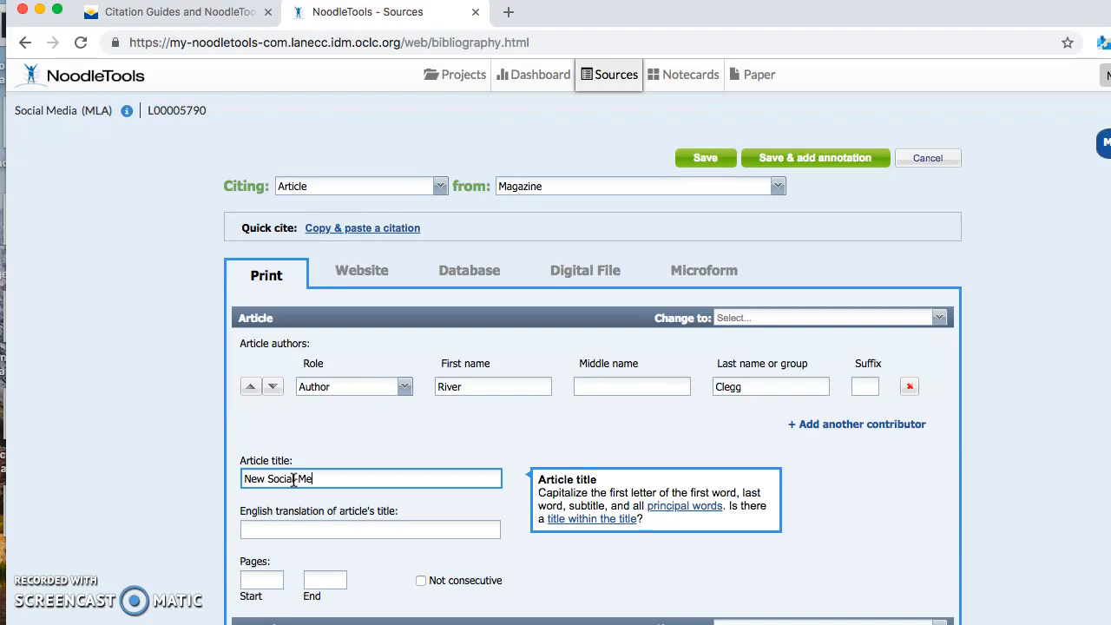
pyautogui.write('a User Guidelines')
pyautogui.click(324, 489)
# - Set the article's start page and end page both to 37
pyautogui.scroll(-2, 434, 477)
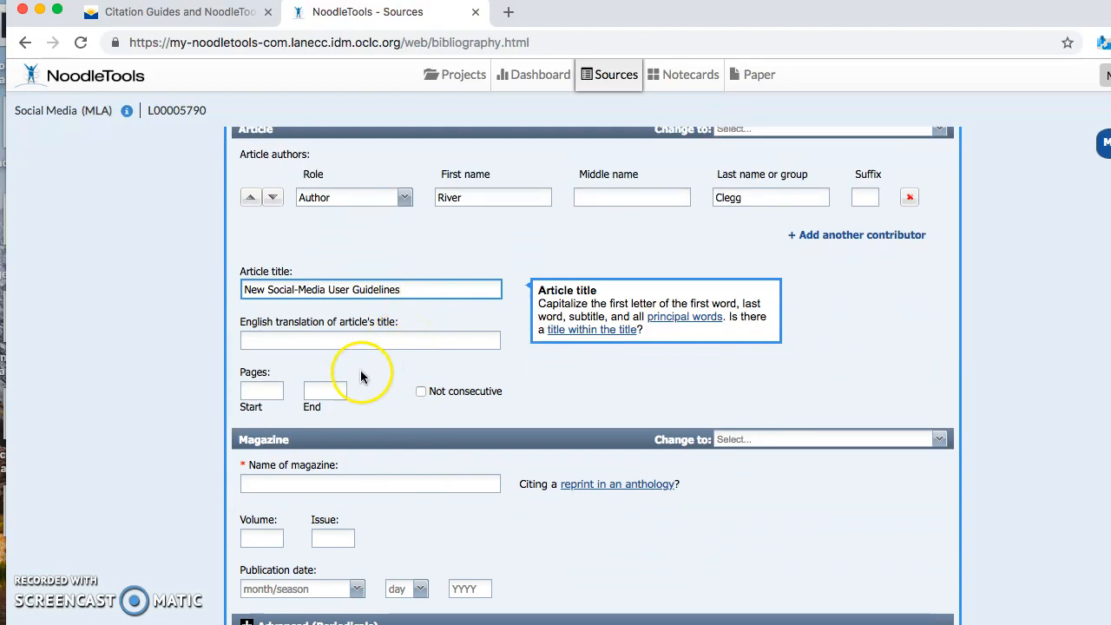
pyautogui.click(253, 391)
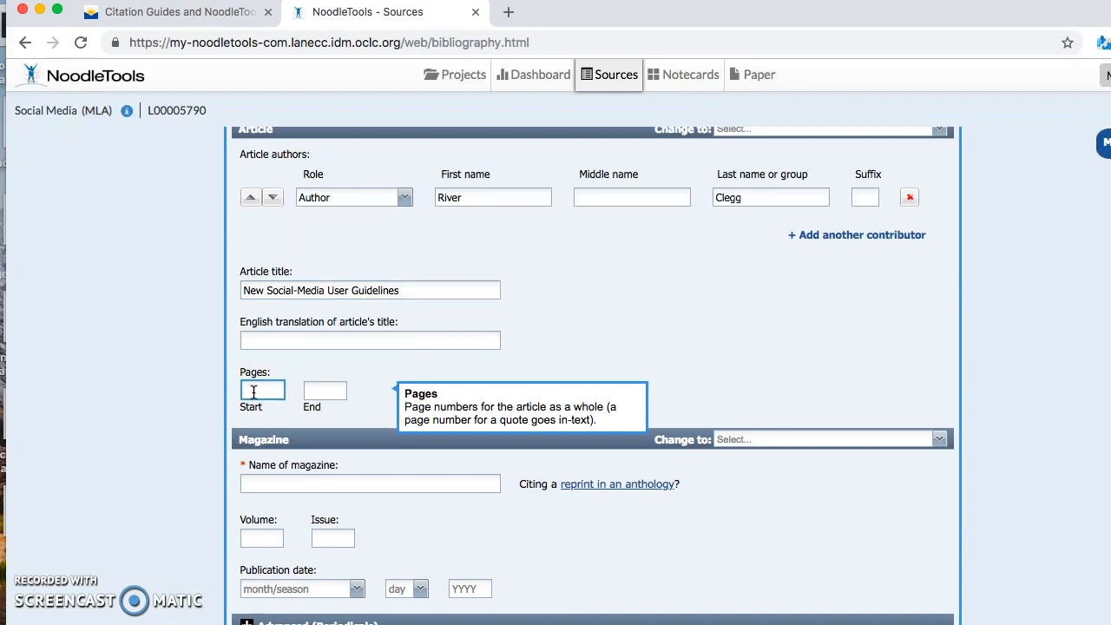
pyautogui.write('37')
pyautogui.click(319, 392)
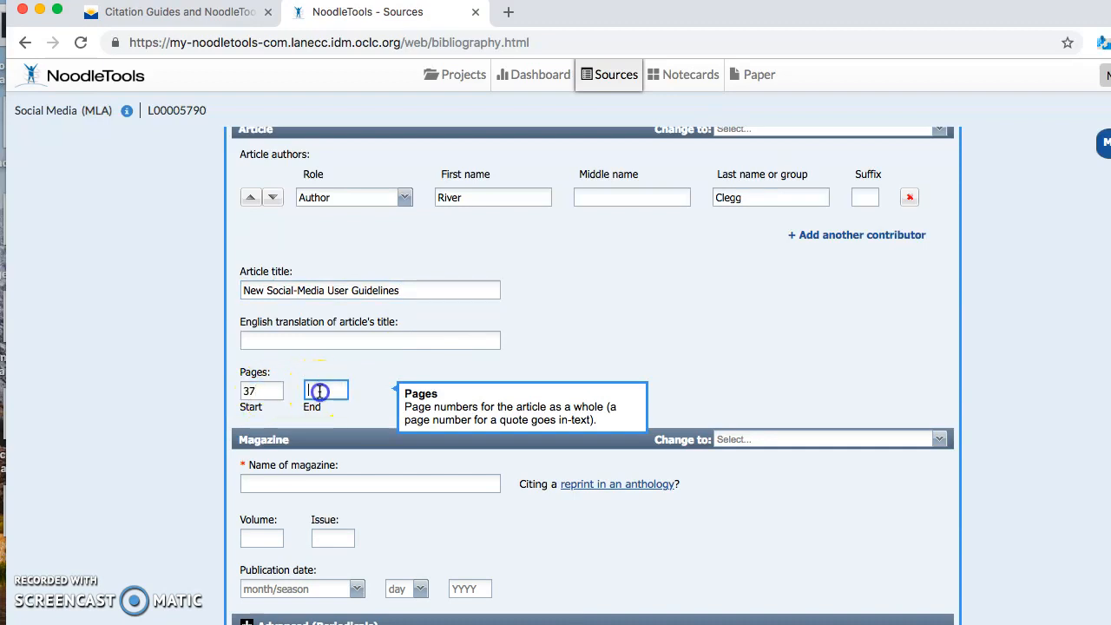
pyautogui.write('37')
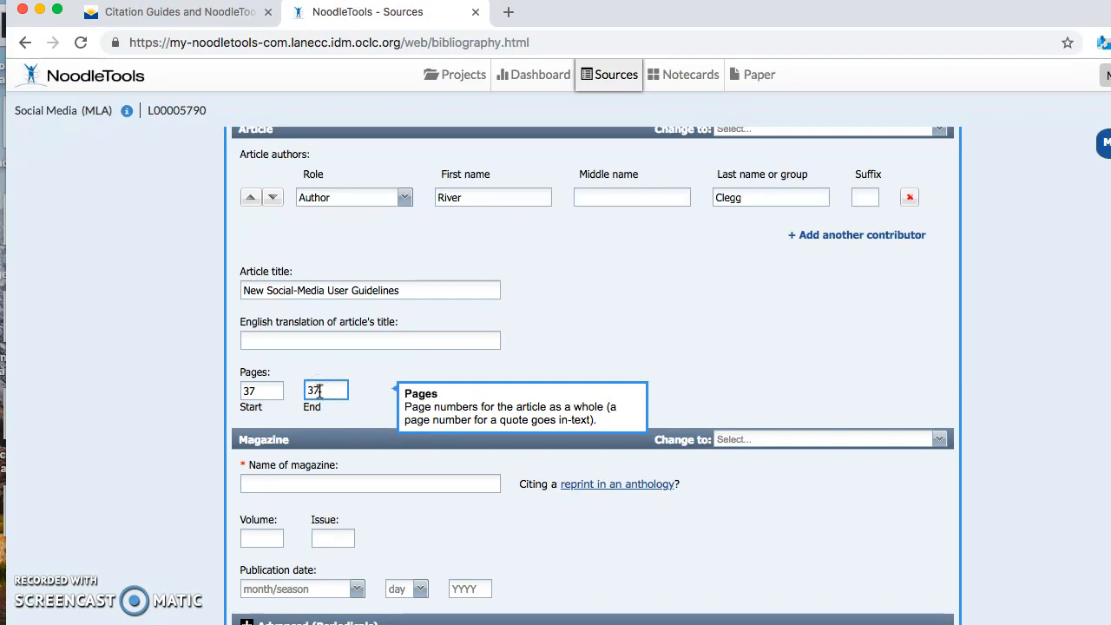
# - Enter "The New Yorker" as the name of the magazine
pyautogui.click(281, 486)
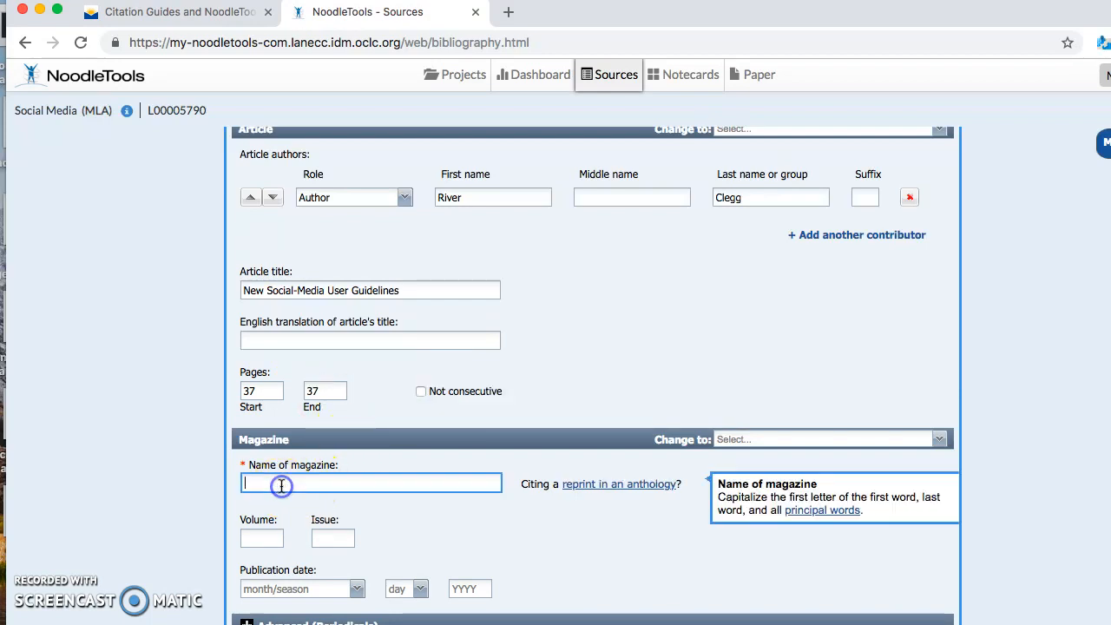
pyautogui.write('The New Yorker')
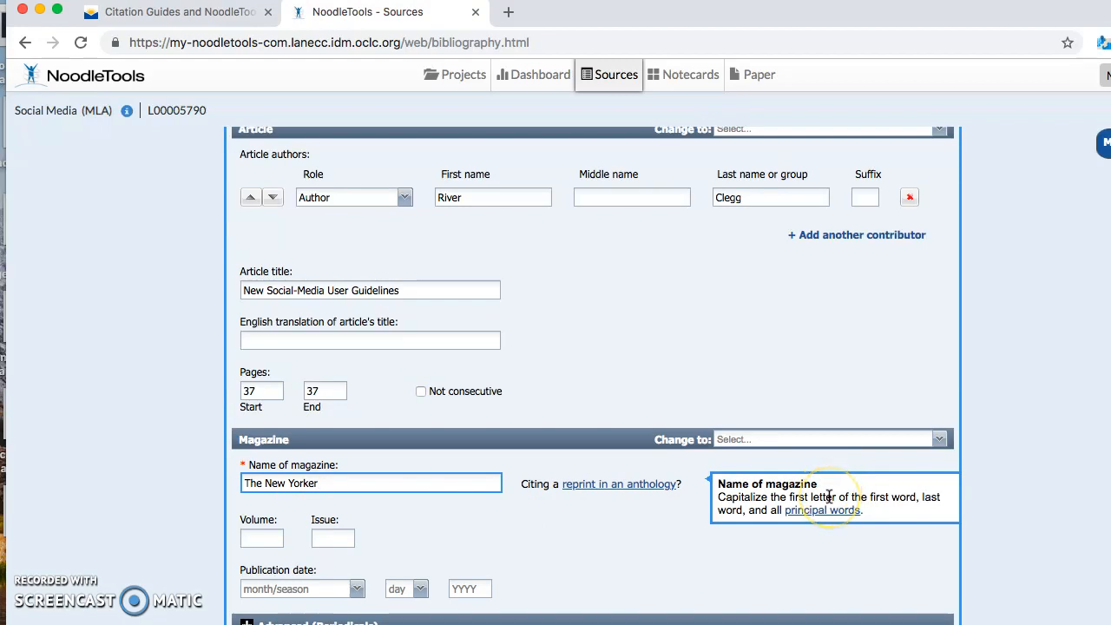
pyautogui.scroll(-5, 674, 541)
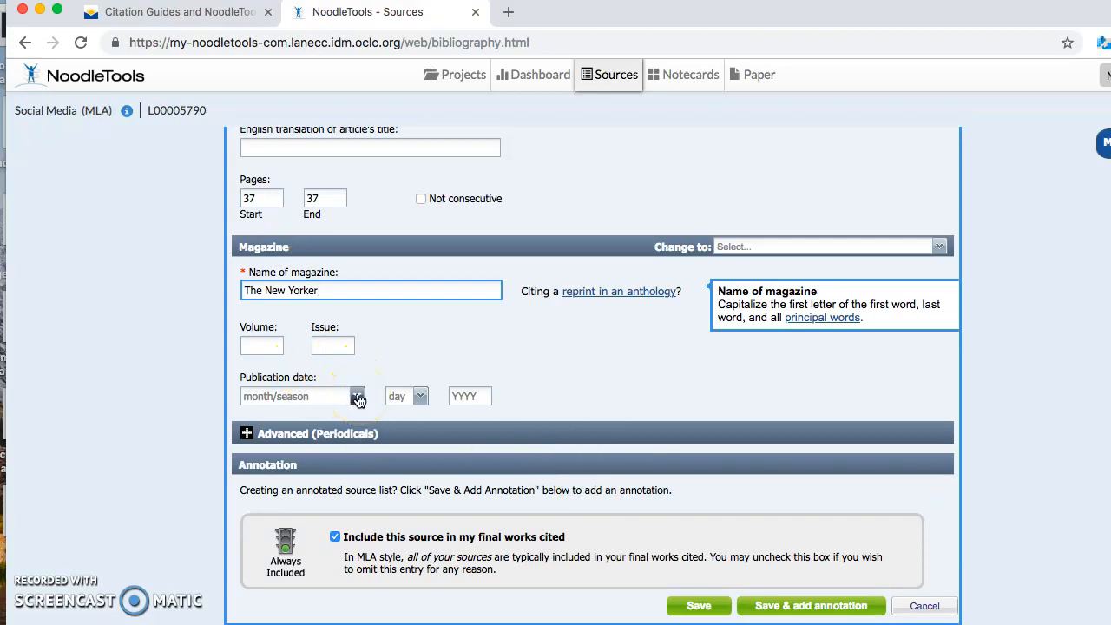
# - Set the magazine's publication date to October 15, 2018
pyautogui.click(358, 397)
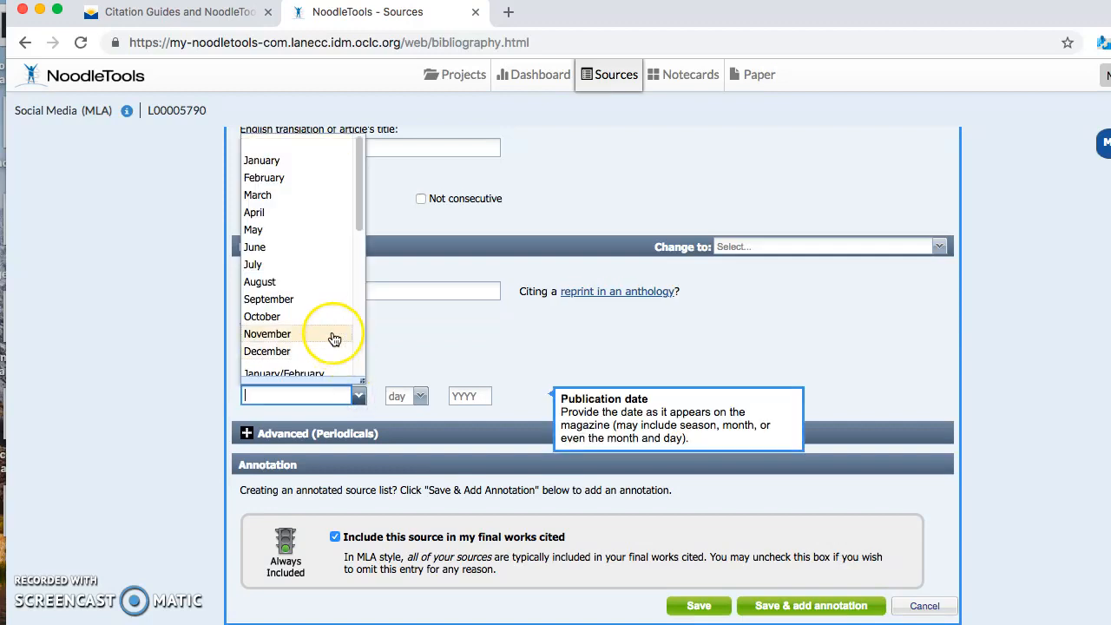
pyautogui.click(312, 320)
pyautogui.click(420, 397)
pyautogui.scroll(-2, 417, 341)
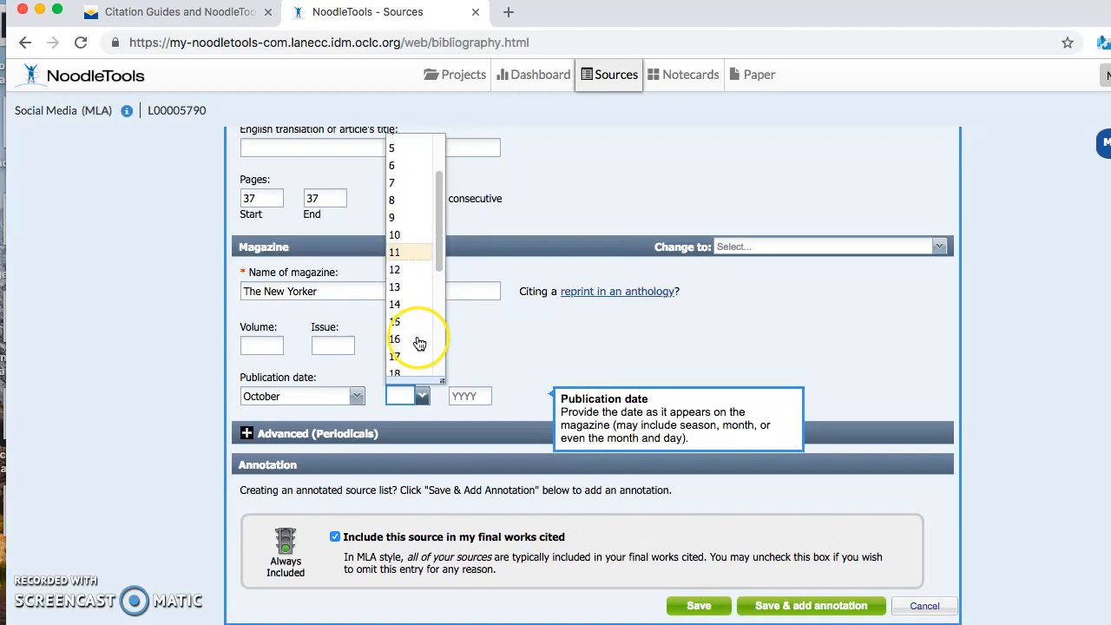
pyautogui.click(408, 318)
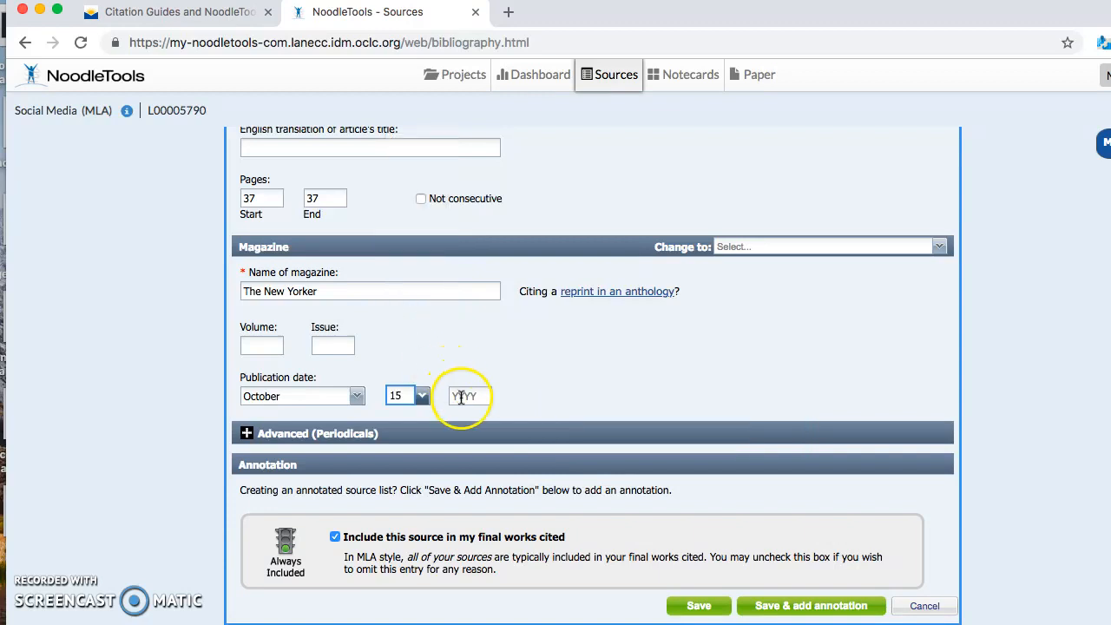
pyautogui.click(461, 397)
pyautogui.write('2018')
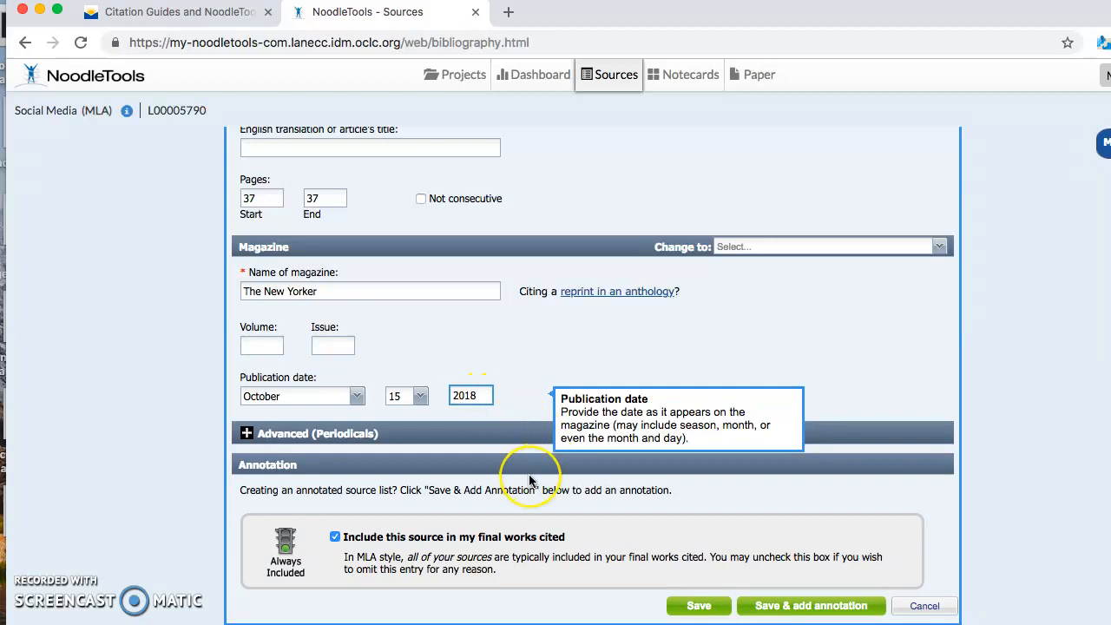
# - Save the completed print magazine article citation to the project's source list without an annotation
pyautogui.scroll(-1, 528, 480)
pyautogui.click(670, 475)
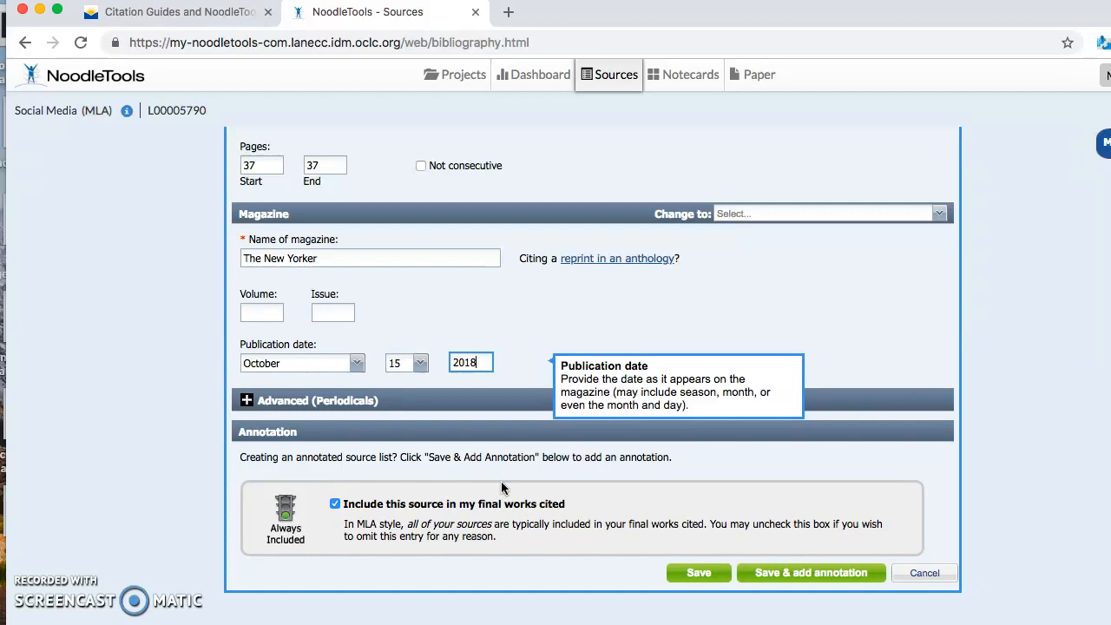
pyautogui.click(702, 575)
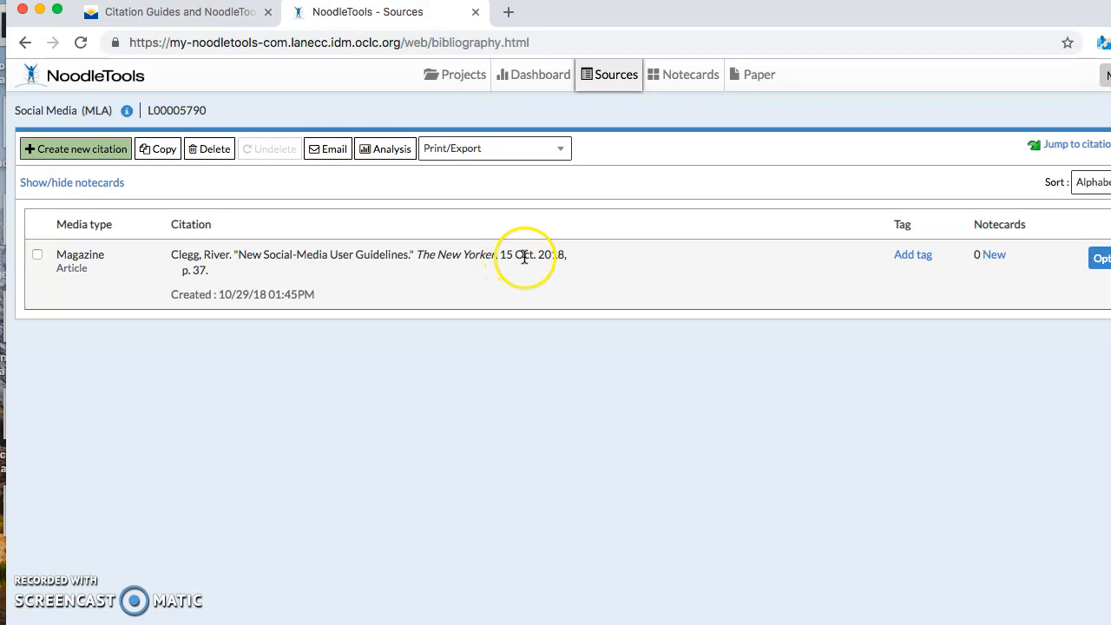
pyautogui.click(209, 257)
# - Create a new citation for a newspaper accessed on a website
pyautogui.click(101, 159)
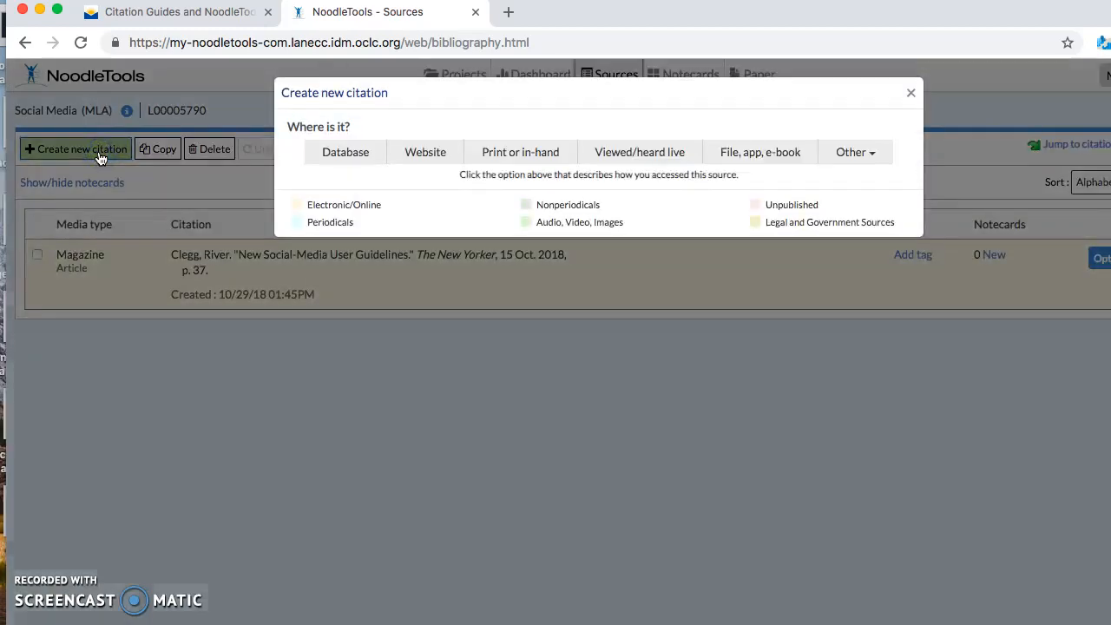
pyautogui.click(424, 161)
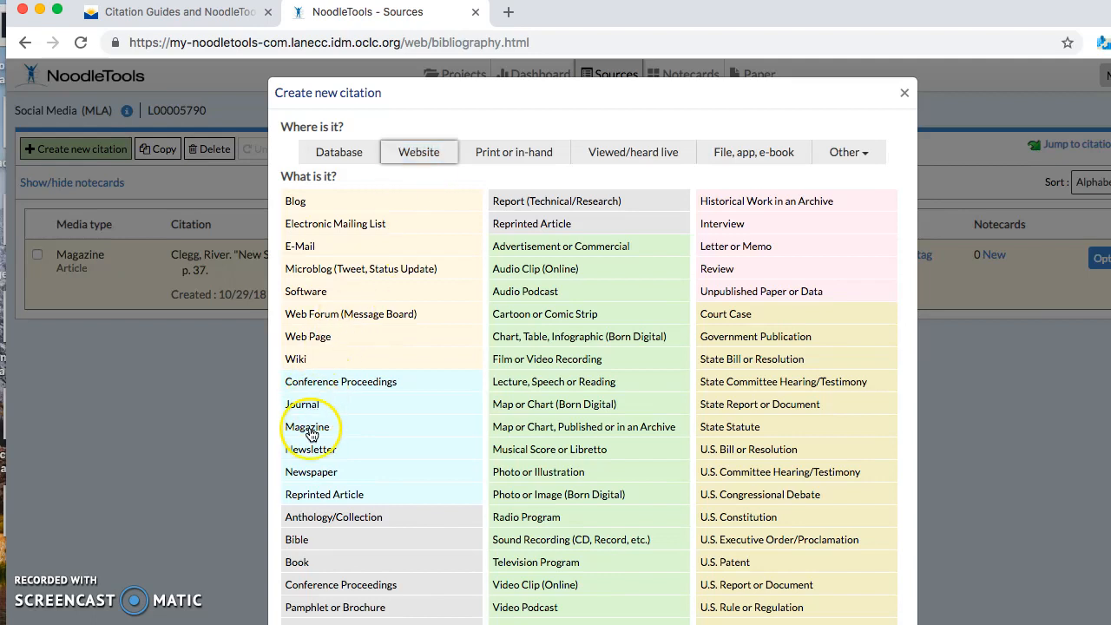
pyautogui.click(310, 475)
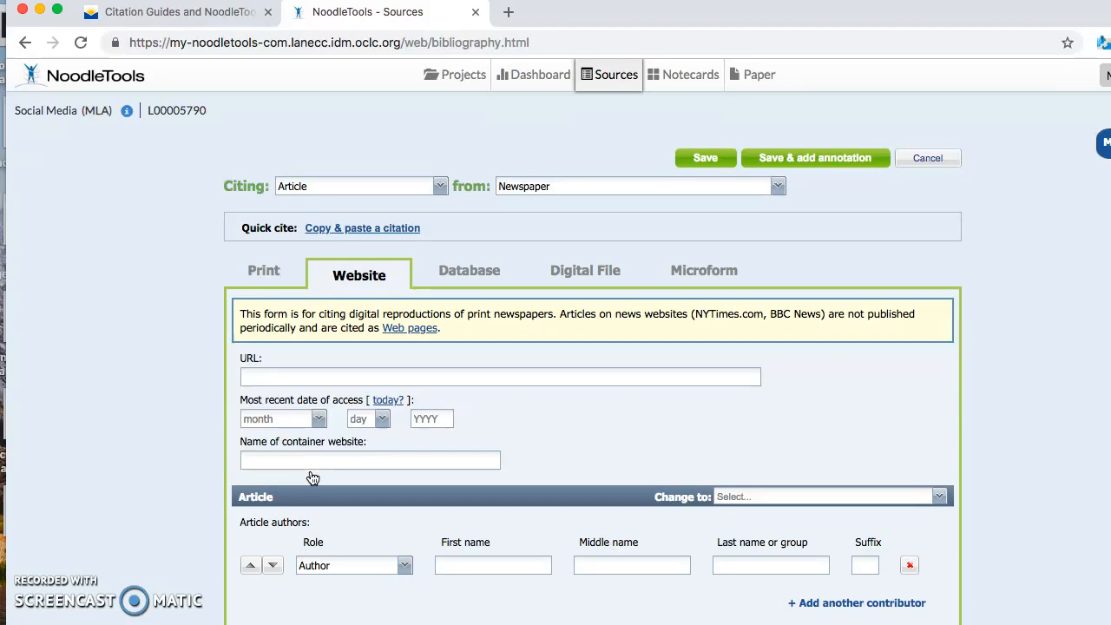
# - Examine the website newspaper form's fields for URL, access date, container website, article, newspaper name, publication date and edition
pyautogui.click(343, 458)
pyautogui.scroll(-2, 343, 459)
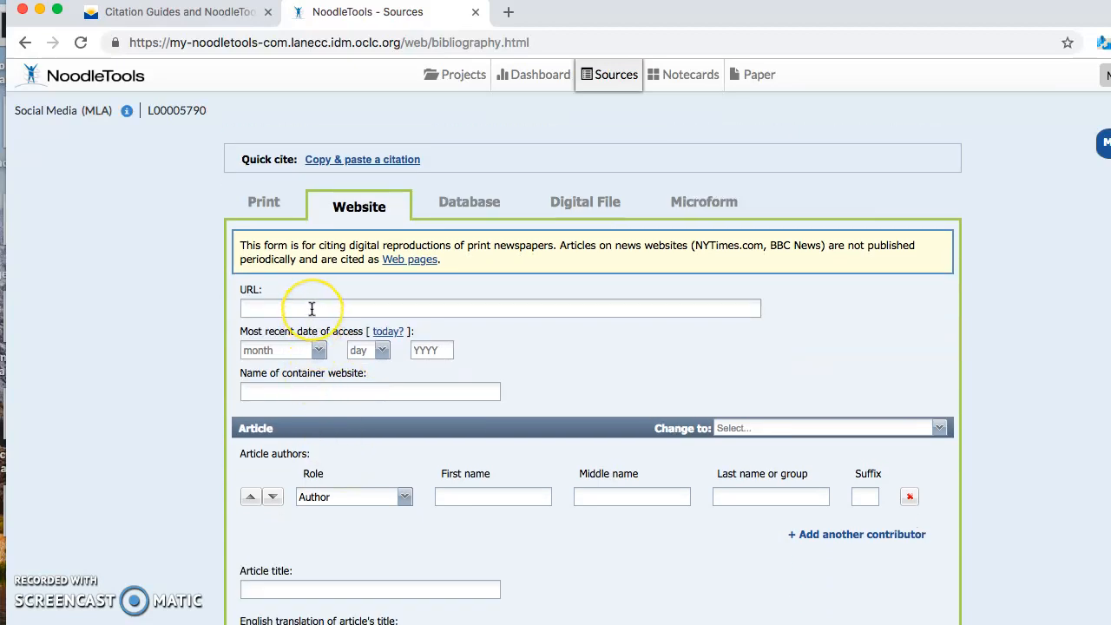
pyautogui.click(318, 351)
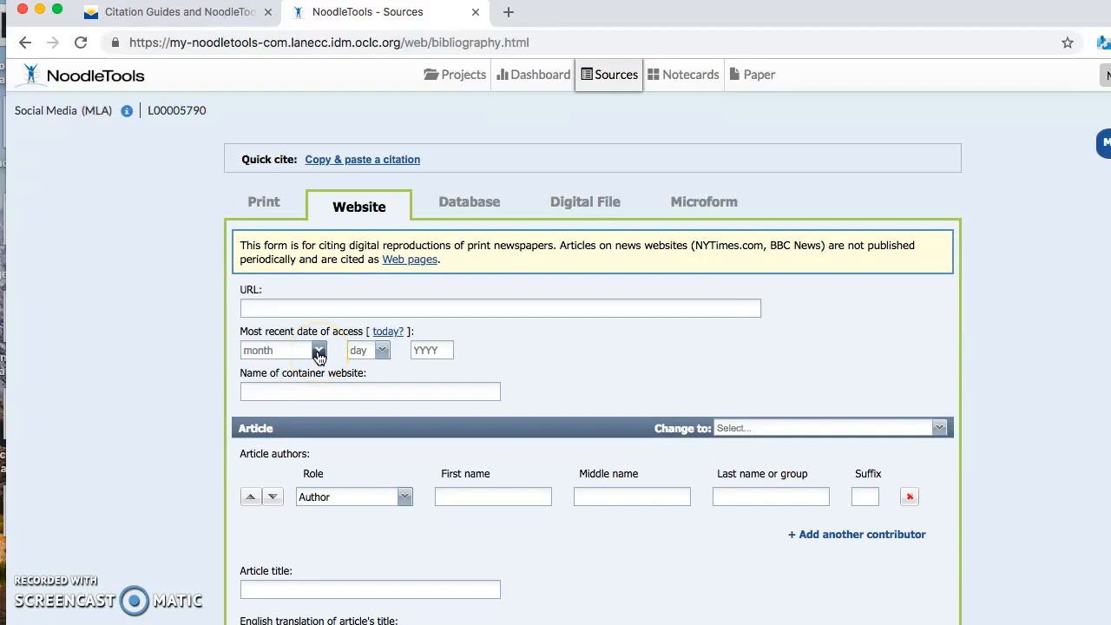
pyautogui.click(389, 335)
pyautogui.click(389, 336)
pyautogui.scroll(-5, 381, 390)
pyautogui.scroll(-5, 381, 391)
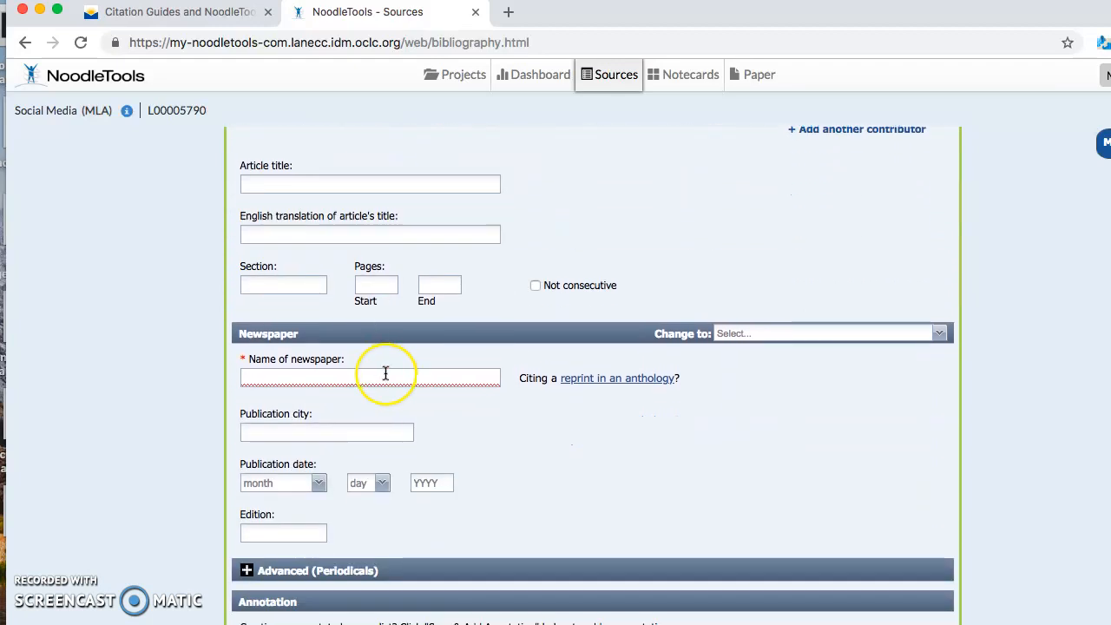
pyautogui.scroll(-4, 385, 374)
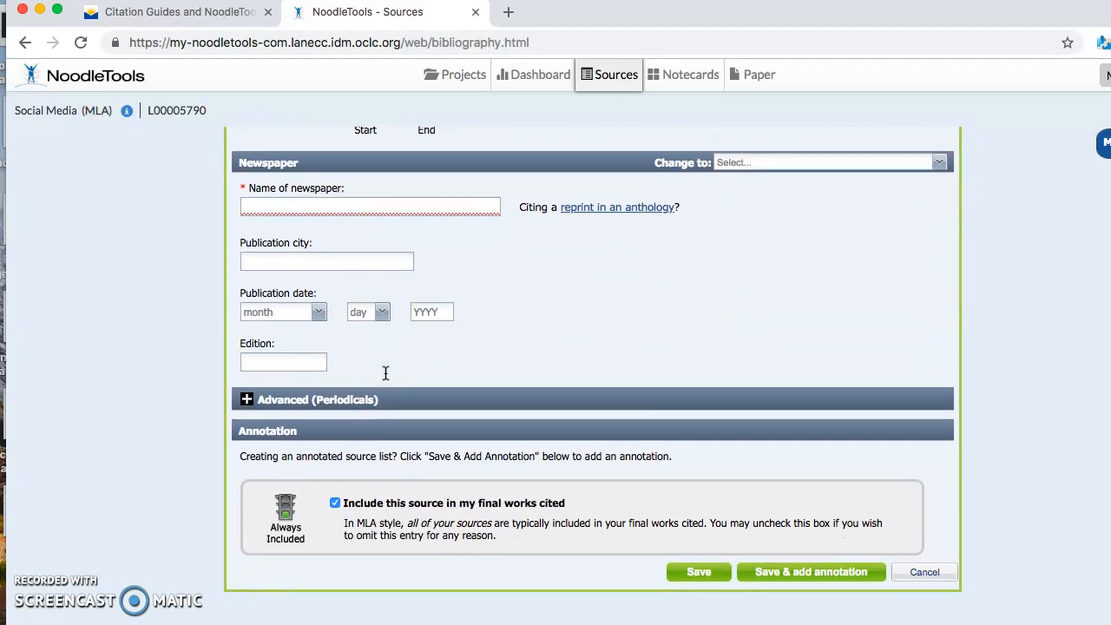
pyautogui.scroll(10, 386, 373)
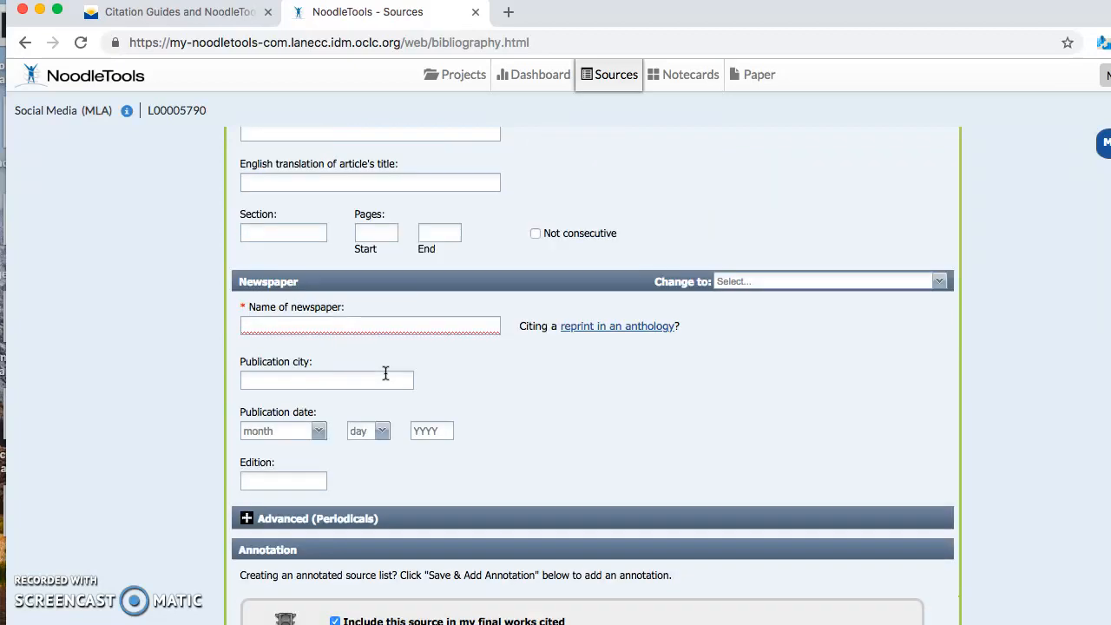